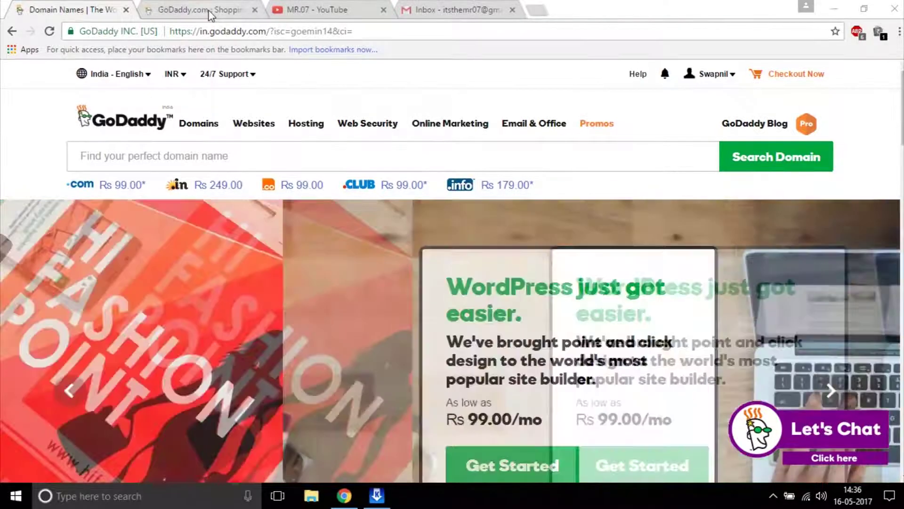
Review the email plans and total price in the GoDaddy cart
left_click(210, 13)
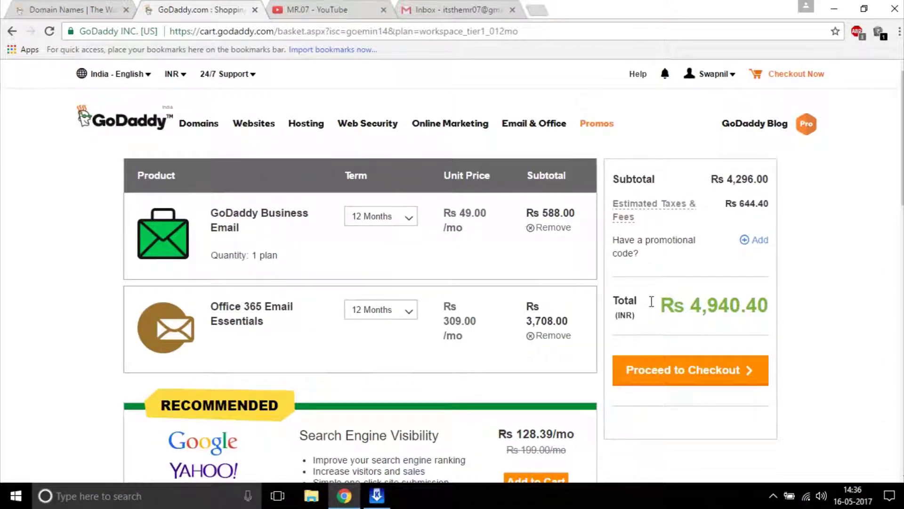
left_click_drag(651, 301, 777, 304)
left_click(781, 311)
Go from the GoDaddy homepage to My Products via the account menu
left_click(83, 4)
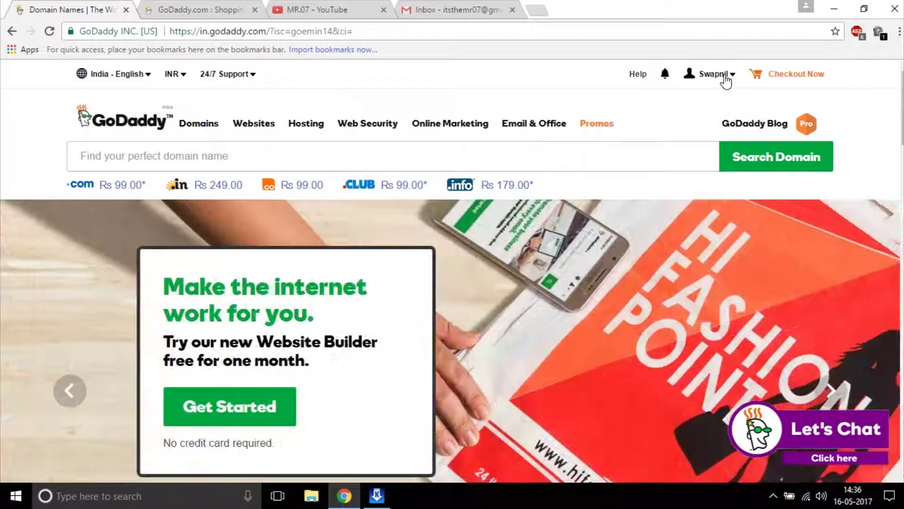
left_click(723, 78)
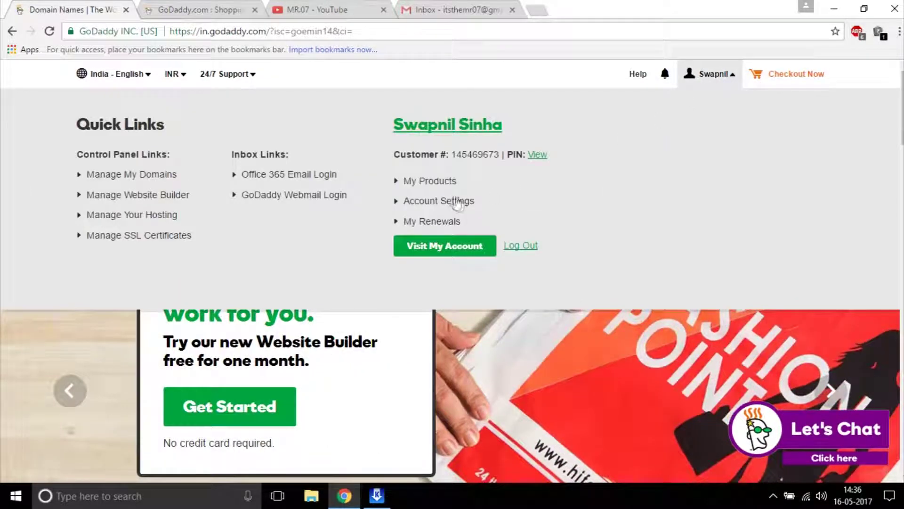
left_click(440, 185)
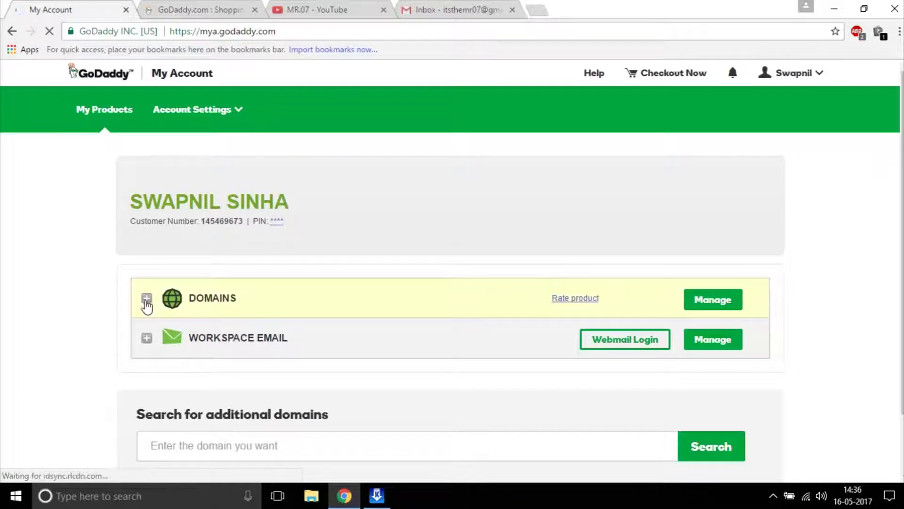
Expand Domains and Workspace Email on My Account to show itsmr07.com and its forwarding plan
left_click(146, 300)
scroll(147, 301, "down", 3)
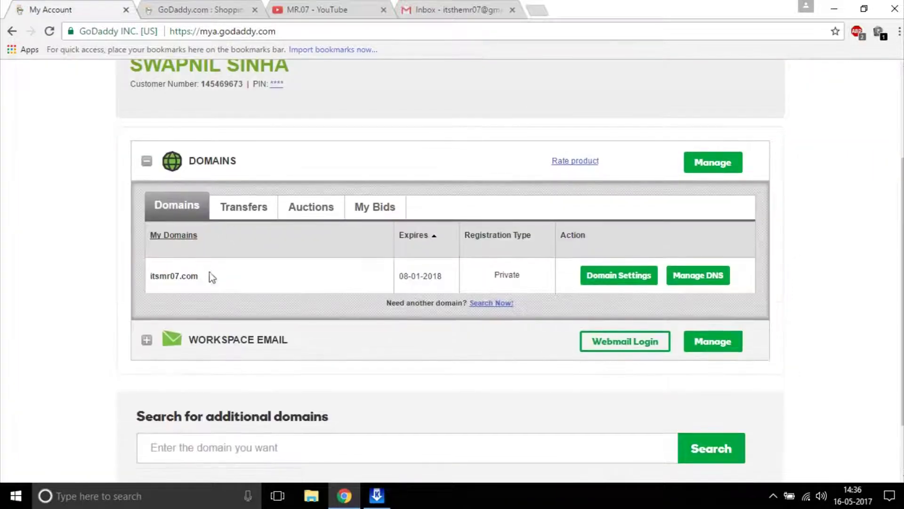
left_click_drag(210, 276, 141, 278)
left_click(139, 283)
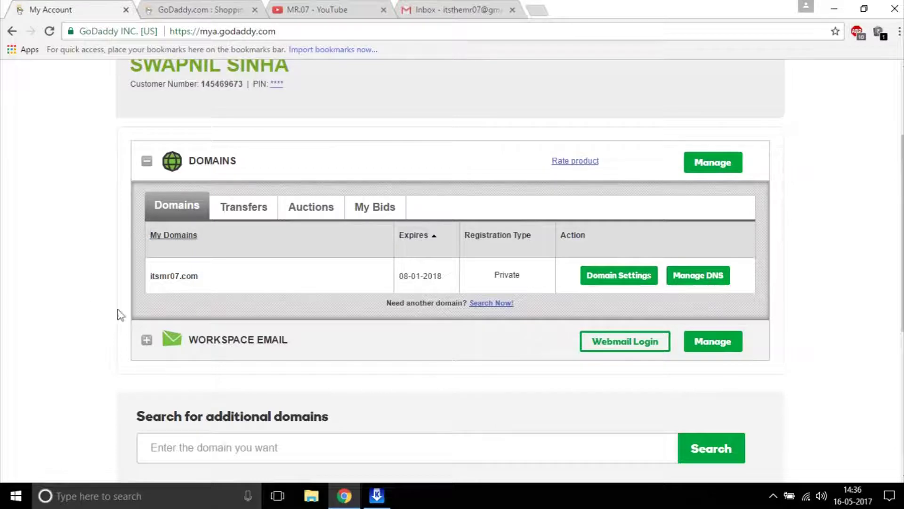
left_click(146, 340)
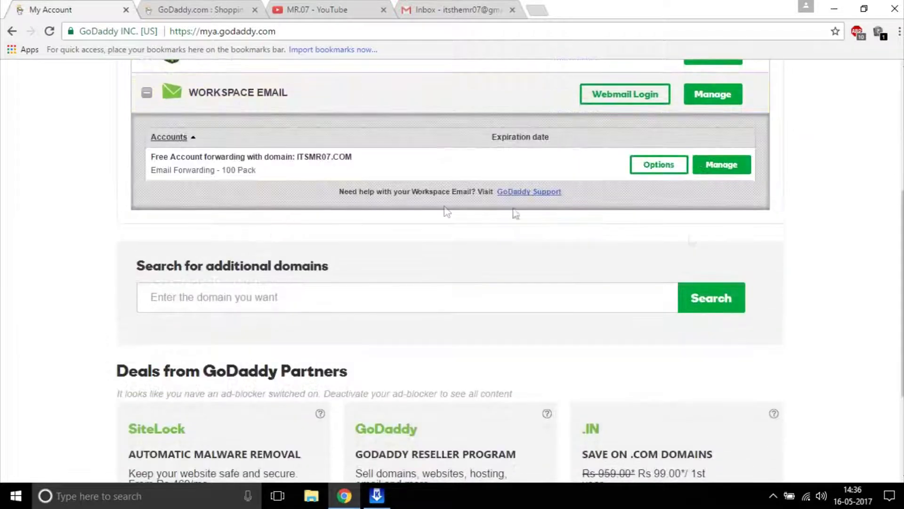
scroll(443, 222, "up", 1)
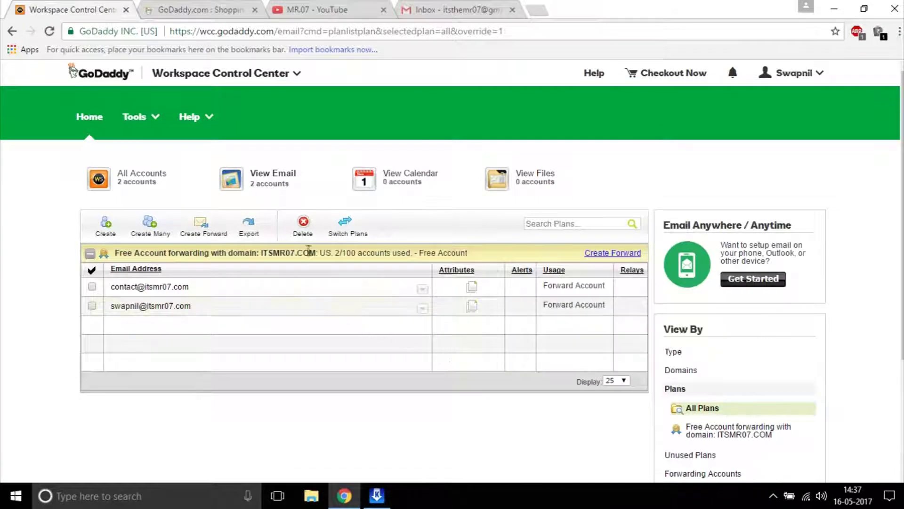
left_click(198, 225)
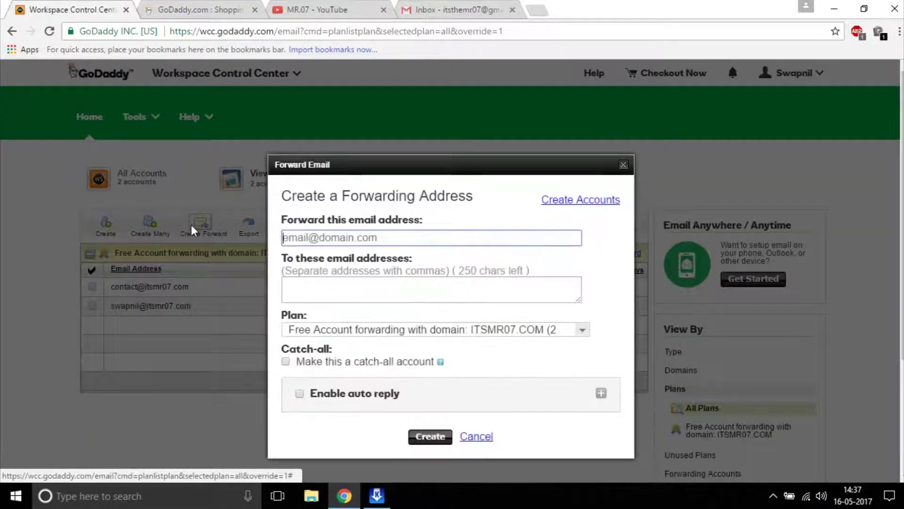
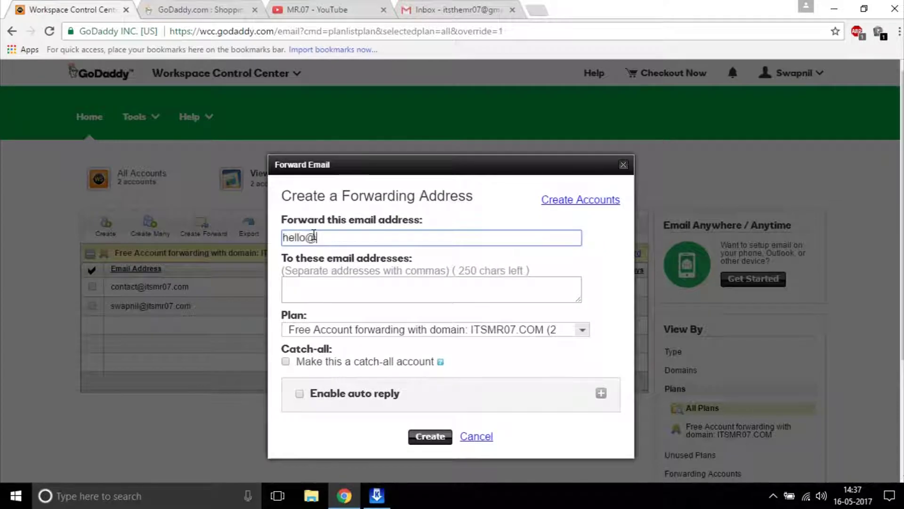
left_click(314, 256)
left_click(326, 289)
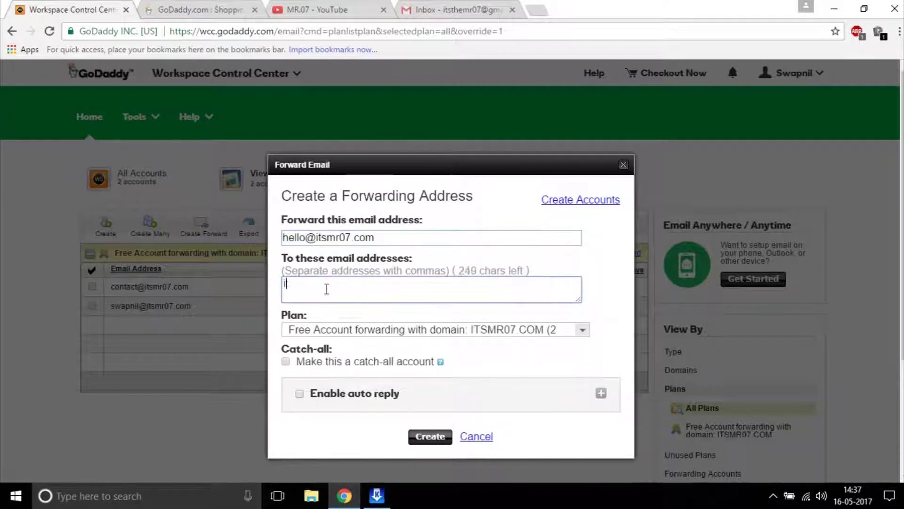
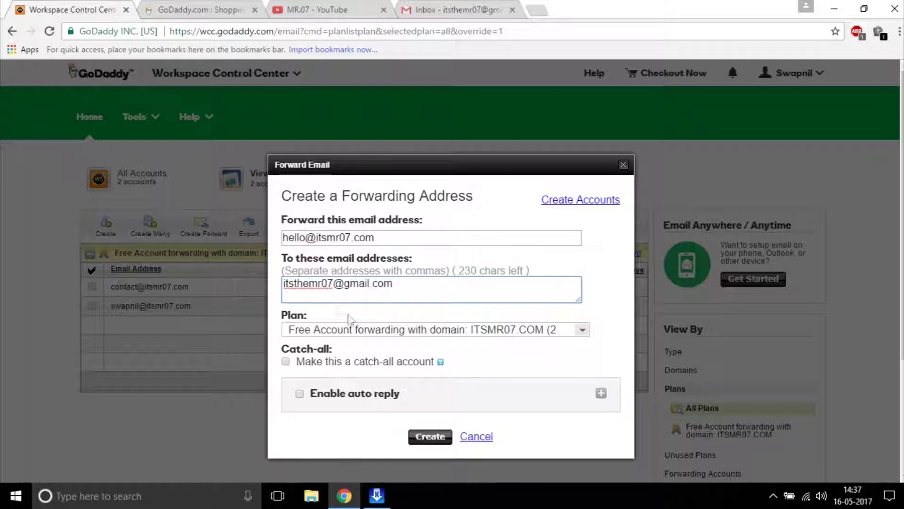
left_click(416, 434)
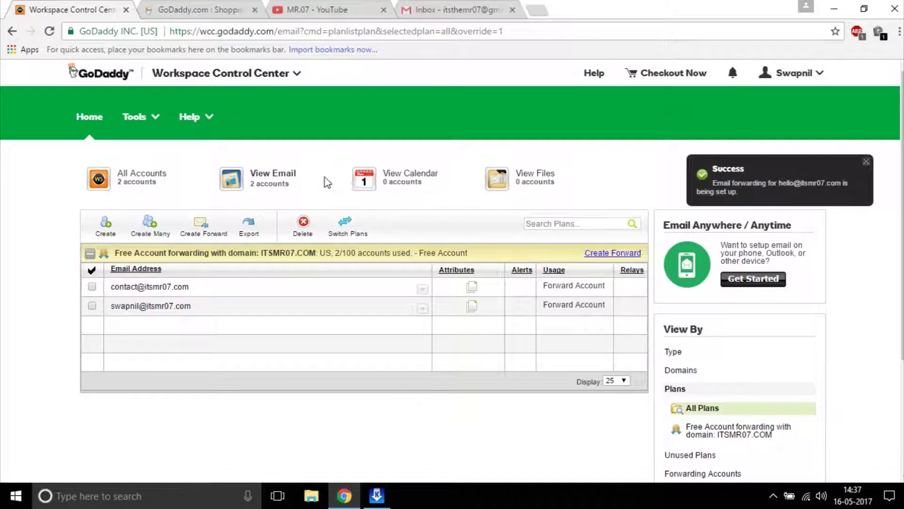
left_click(537, 10)
Go to zoho.com Mail and choose sign-up for the FREE plan
type("zoho.com")
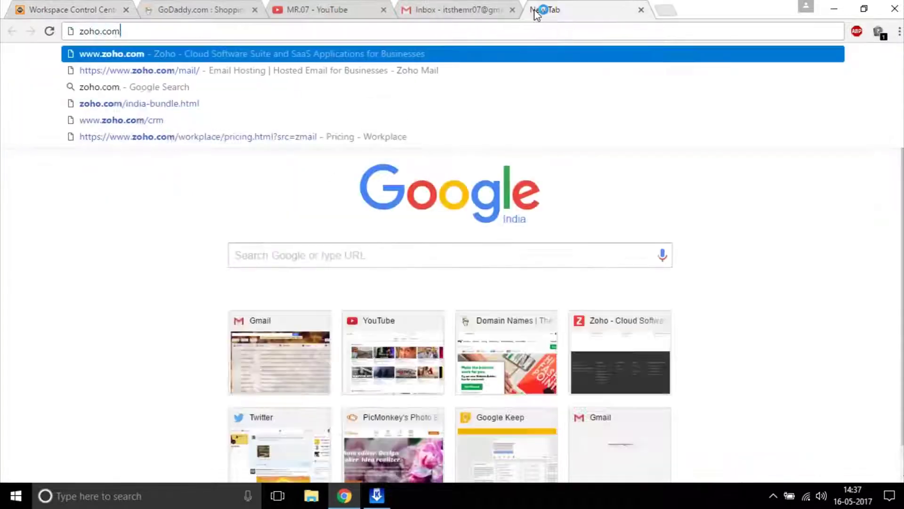
key("Down")
key("Return")
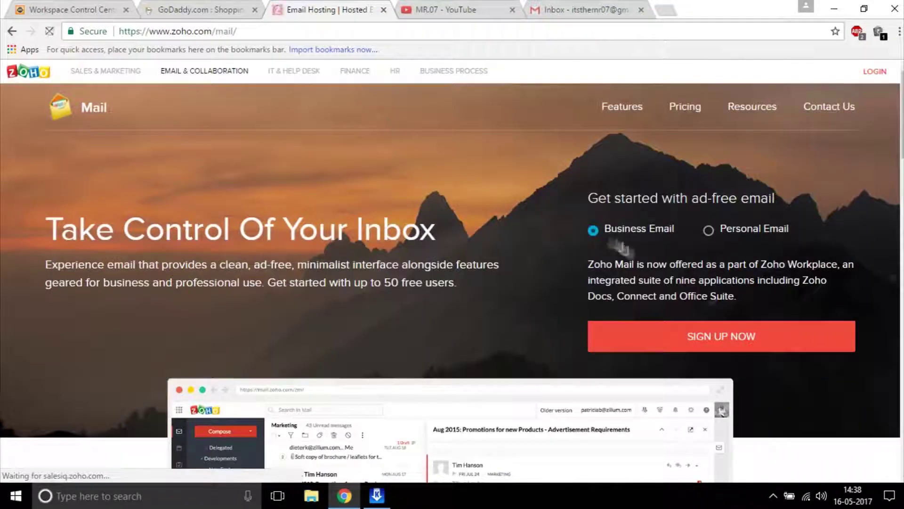
left_click(652, 332)
scroll(485, 142, "down", 10)
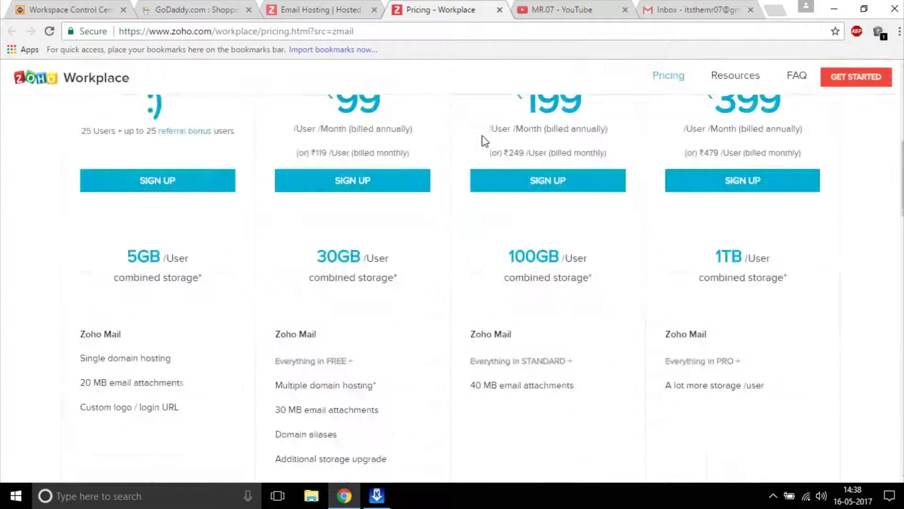
scroll(485, 141, "up", 2)
left_click(177, 259)
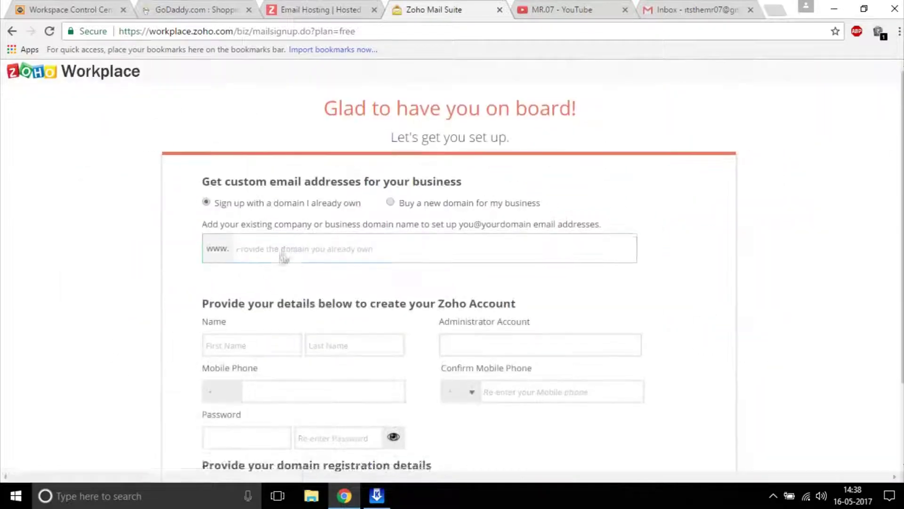
left_click(283, 257)
type("itsmr07.com")
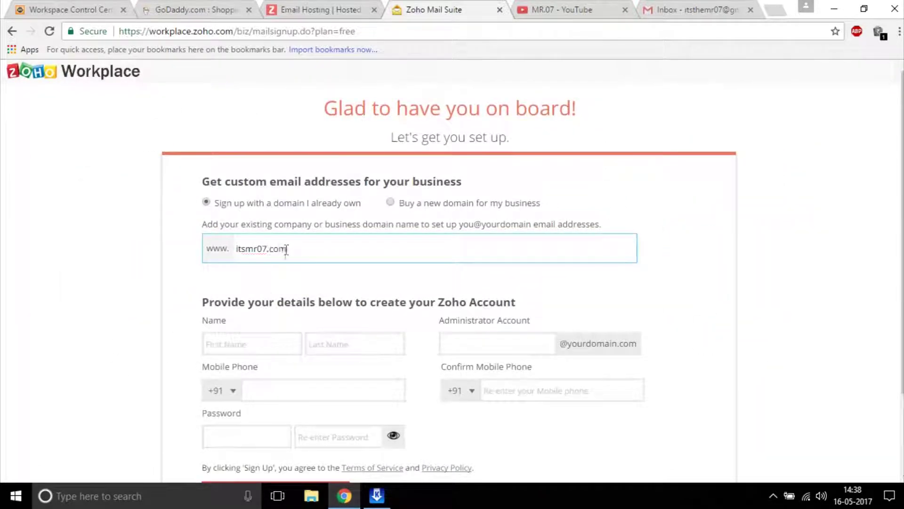
left_click(256, 337)
left_click(333, 346)
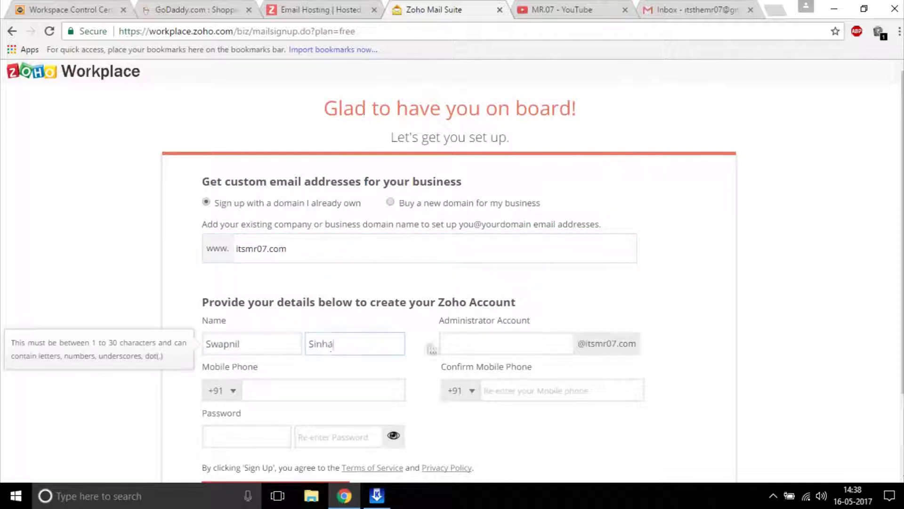
key("Tab")
type("swapnil")
Fill in the mobile number and matching passwords, then submit the sign-up form
scroll(306, 384, "down", 2)
left_click(306, 297)
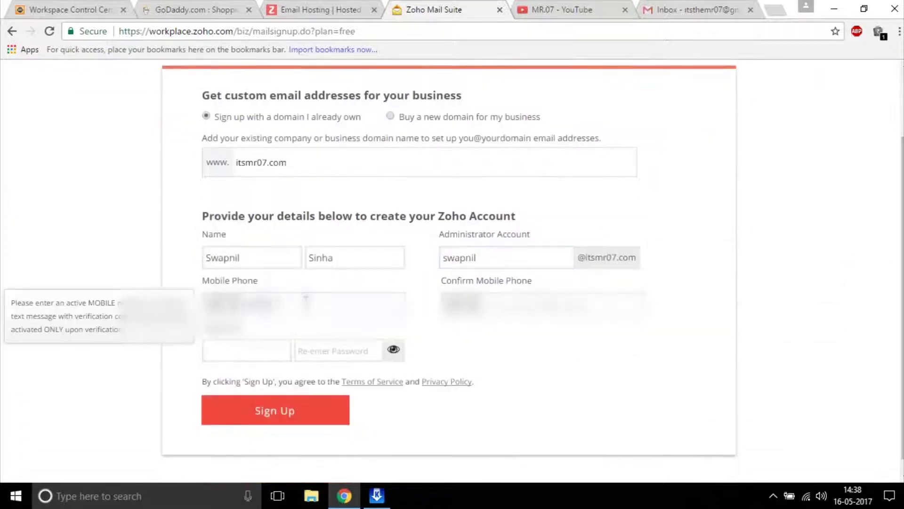
key("Tab")
type("98765")
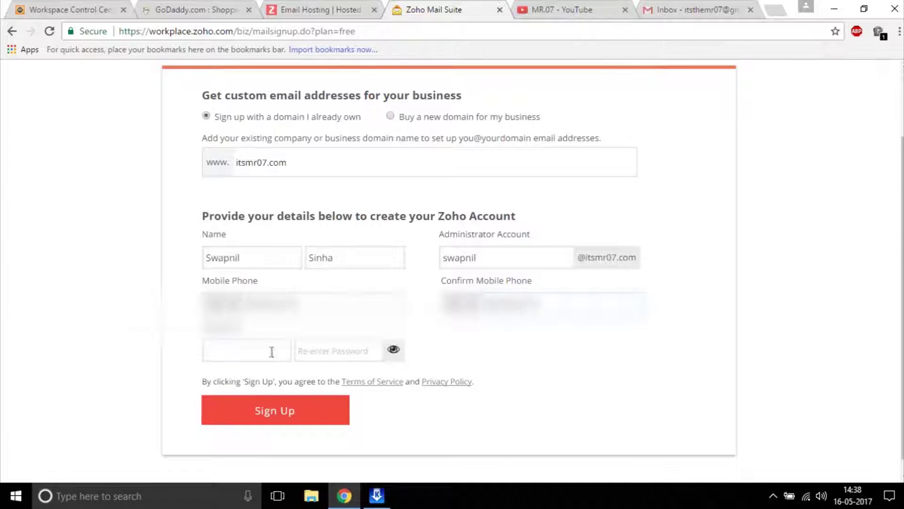
left_click(272, 351)
left_click(343, 351)
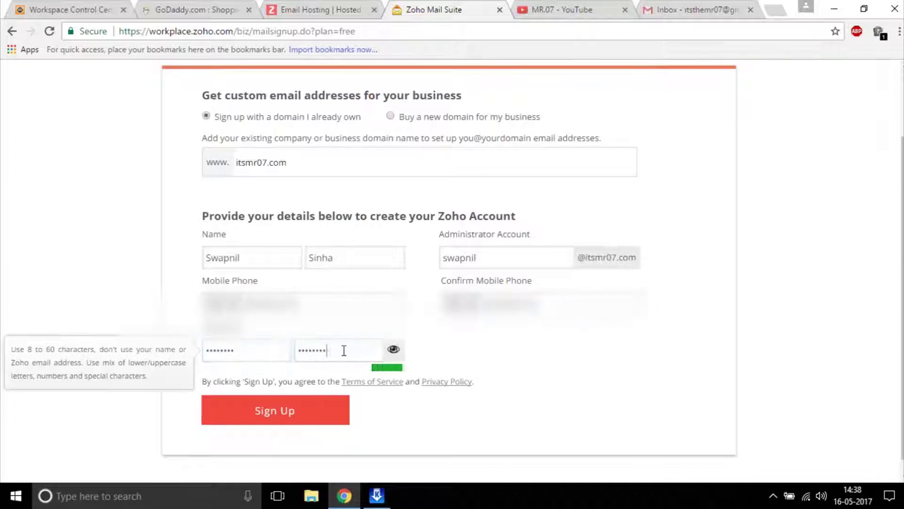
left_click(322, 419)
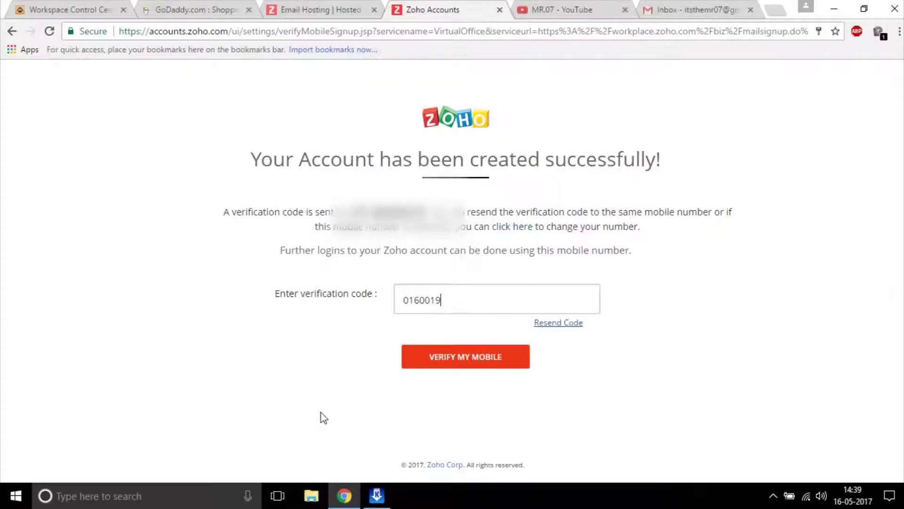
Verify the mobile code and select GoDaddy as the domain's DNS Manager
left_click(454, 363)
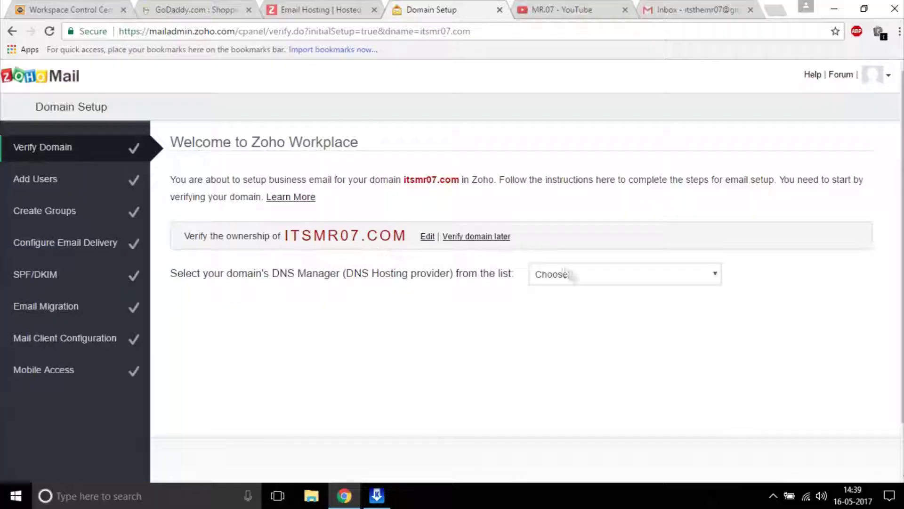
left_click(567, 274)
left_click(576, 303)
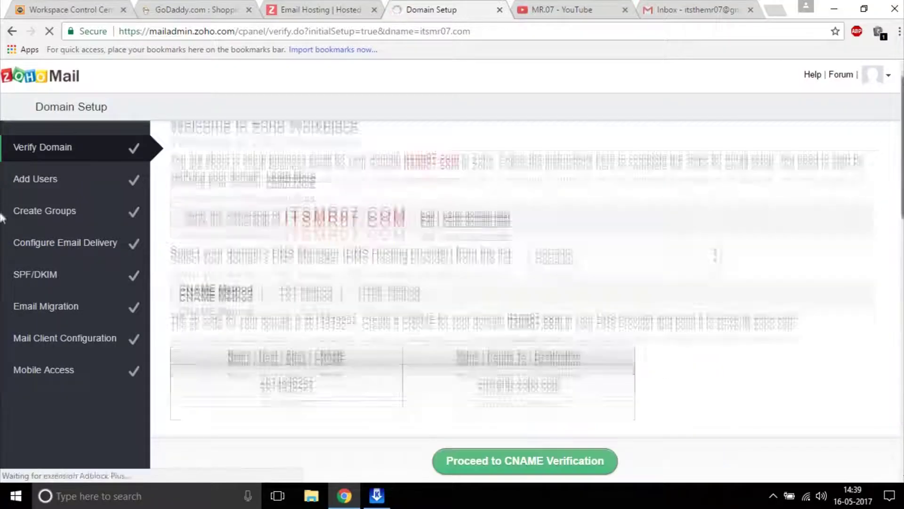
Open GoDaddy's DNS management for itsmr07.com from My Products
left_click(71, 9)
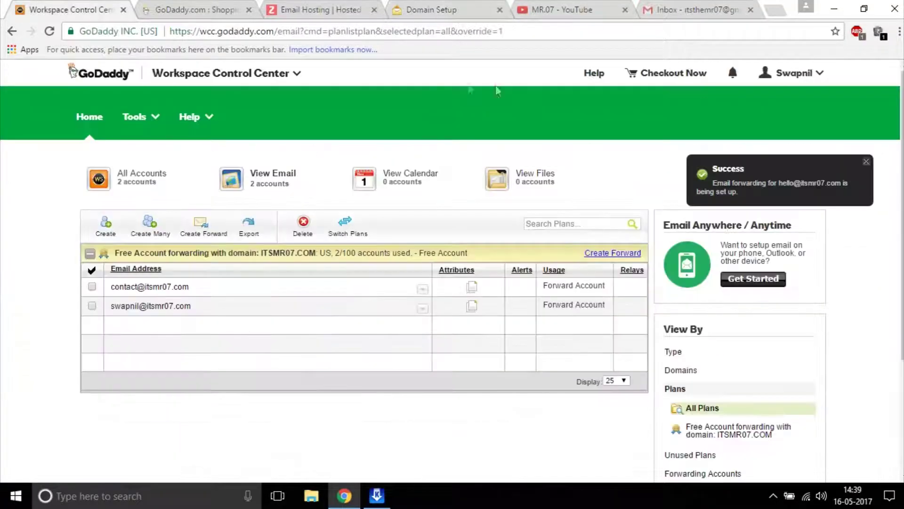
left_click(743, 185)
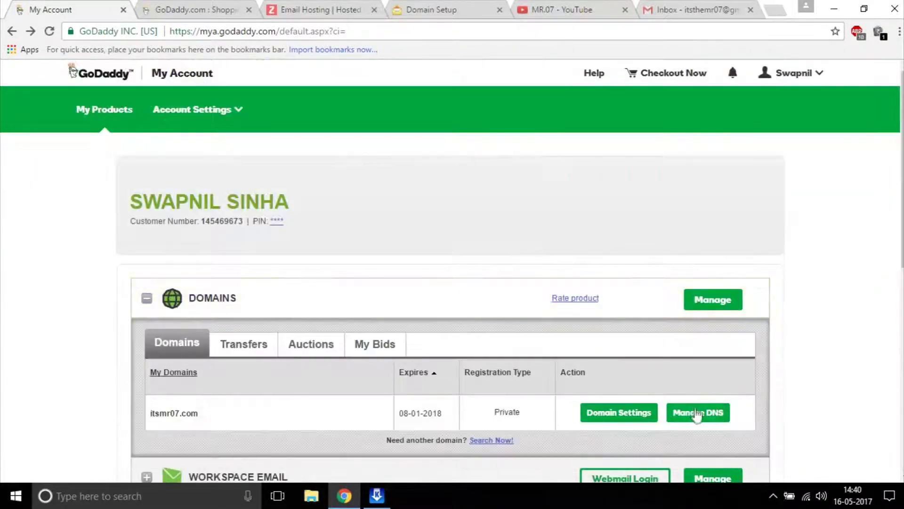
left_click(697, 412)
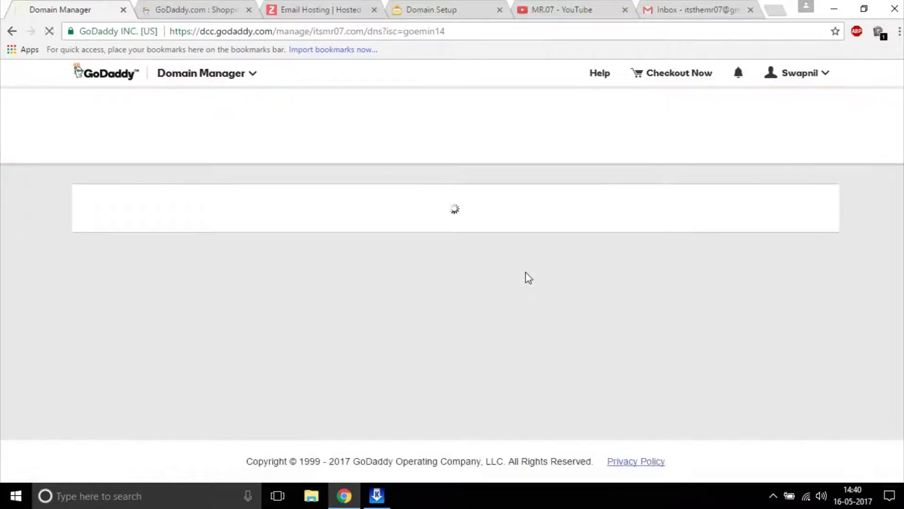
scroll(525, 272, "down", 4)
scroll(525, 272, "down", 4)
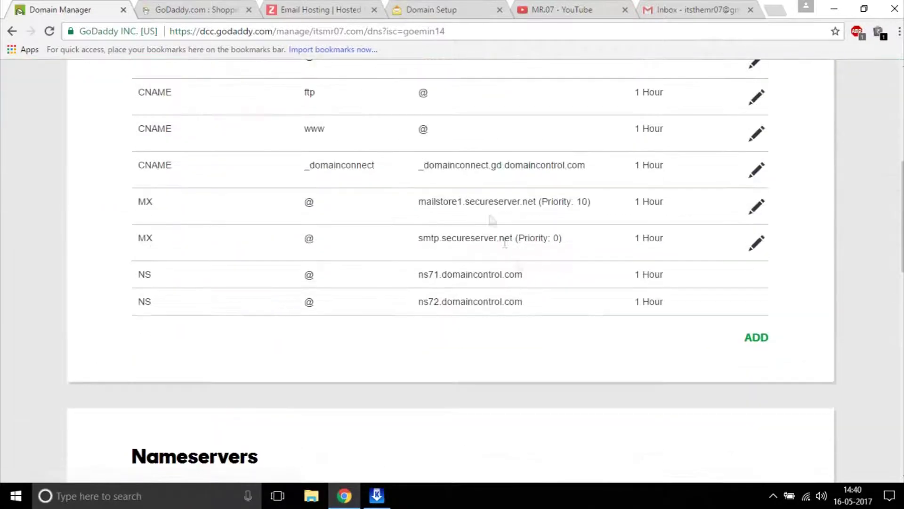
Start a new CNAME record with host zb14949257 copied from Zoho's setup page
left_click(335, 11)
left_click(431, 9)
left_click_drag(330, 365, 280, 367)
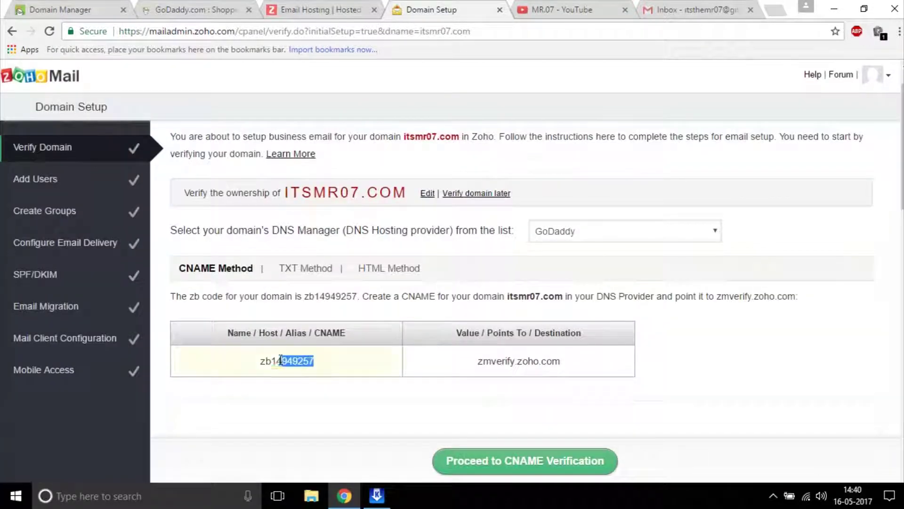
right_click(280, 366)
left_click(294, 370)
left_click(88, 12)
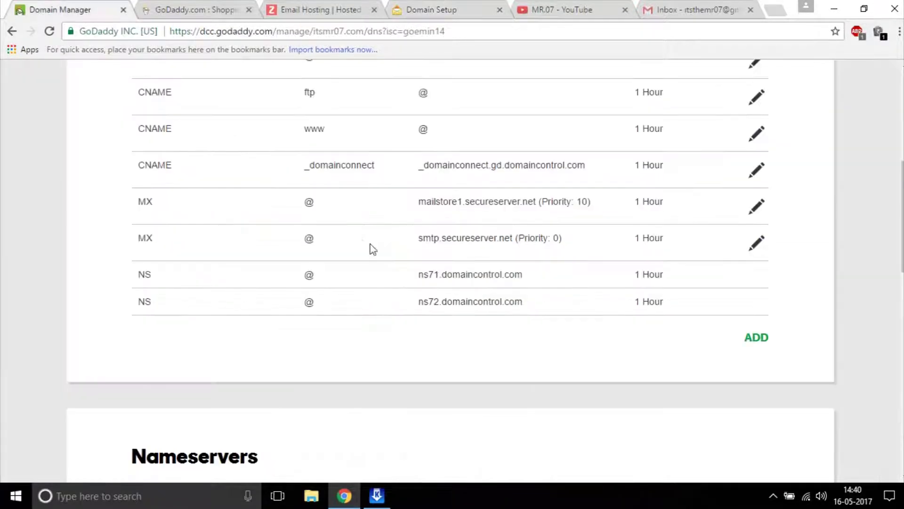
left_click(759, 339)
left_click(276, 371)
left_click(250, 298)
left_click(405, 376)
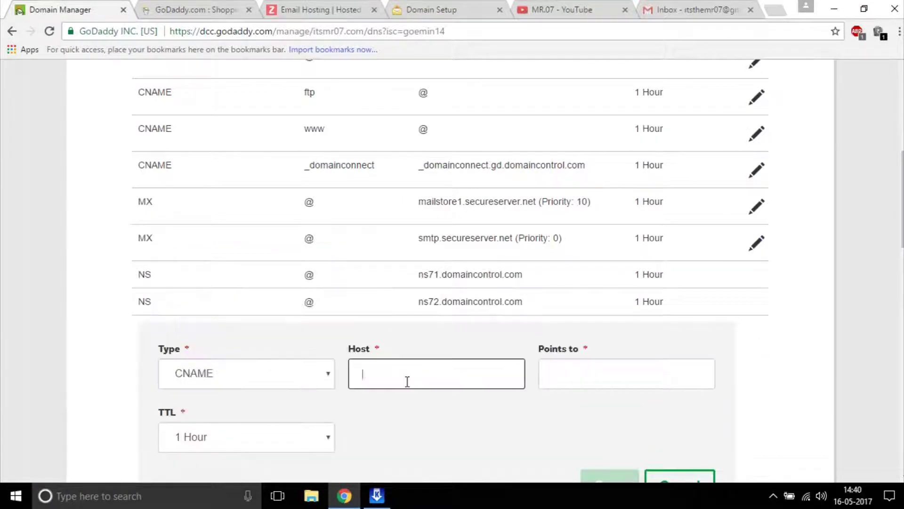
right_click(407, 382)
left_click(439, 259)
Point the CNAME to zmverify.zoho.com, save it, and start Zoho's CNAME verification
left_click(430, 9)
left_click_drag(477, 361, 563, 361)
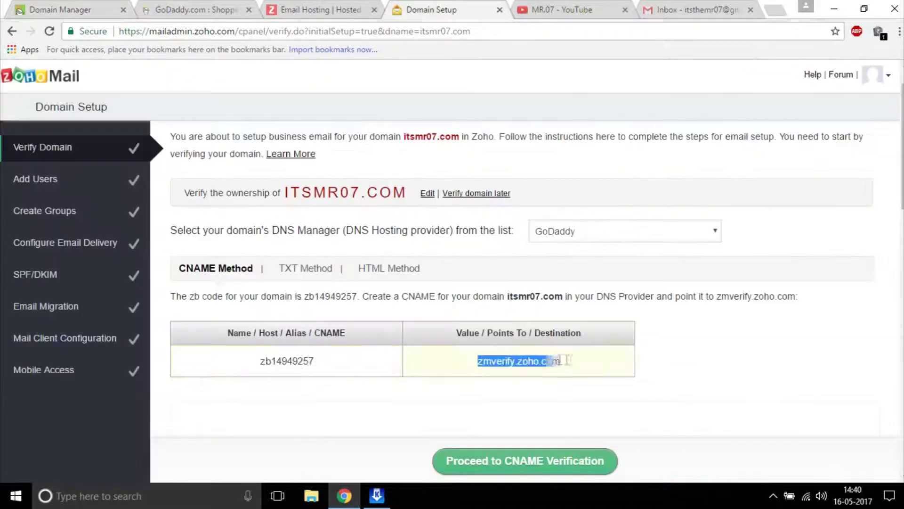
right_click(535, 365)
left_click(564, 371)
left_click(73, 8)
right_click(565, 374)
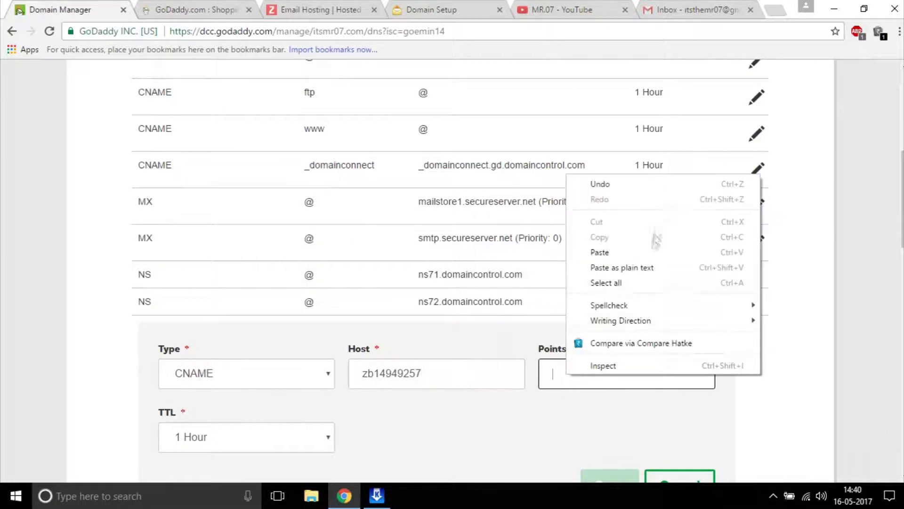
left_click(599, 250)
scroll(612, 400, "down", 2)
left_click(619, 408)
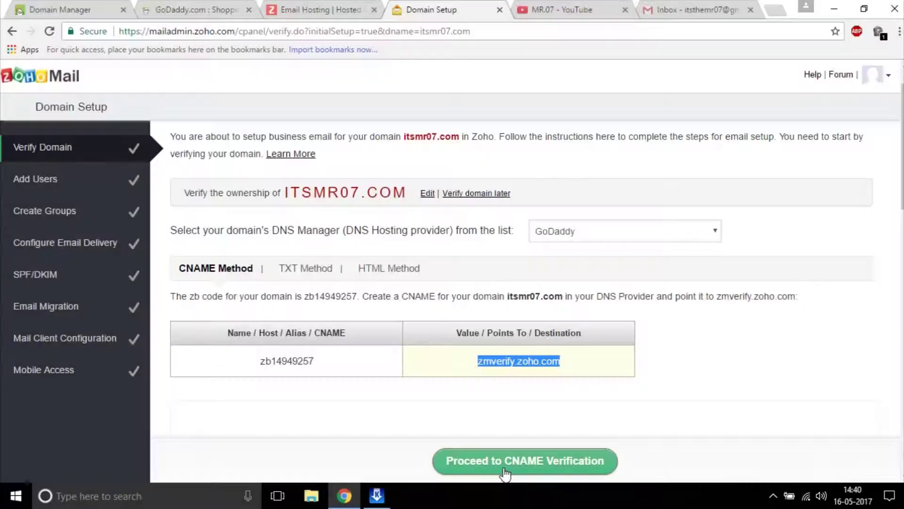
left_click(500, 460)
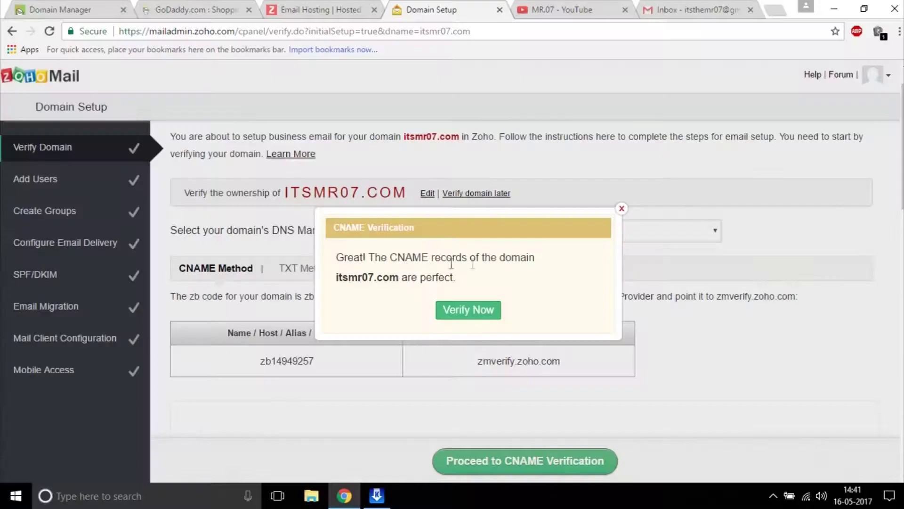
left_click(467, 311)
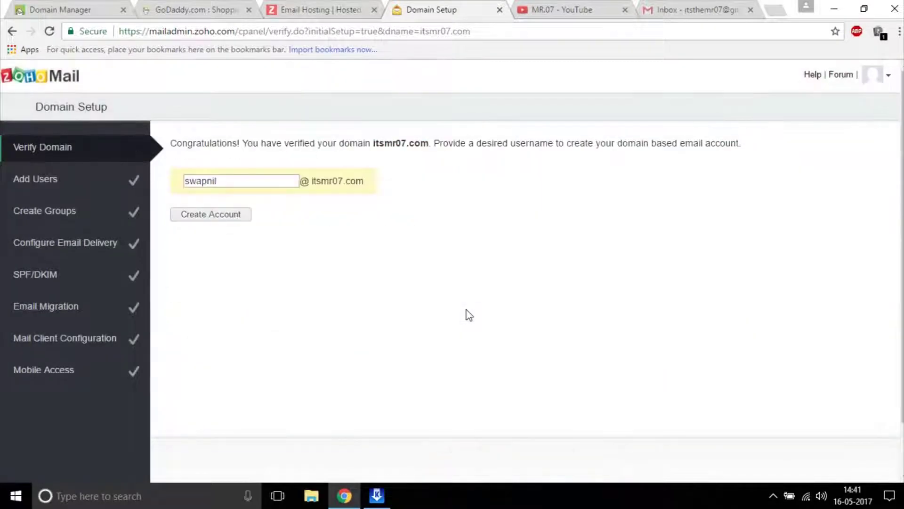
left_click(212, 215)
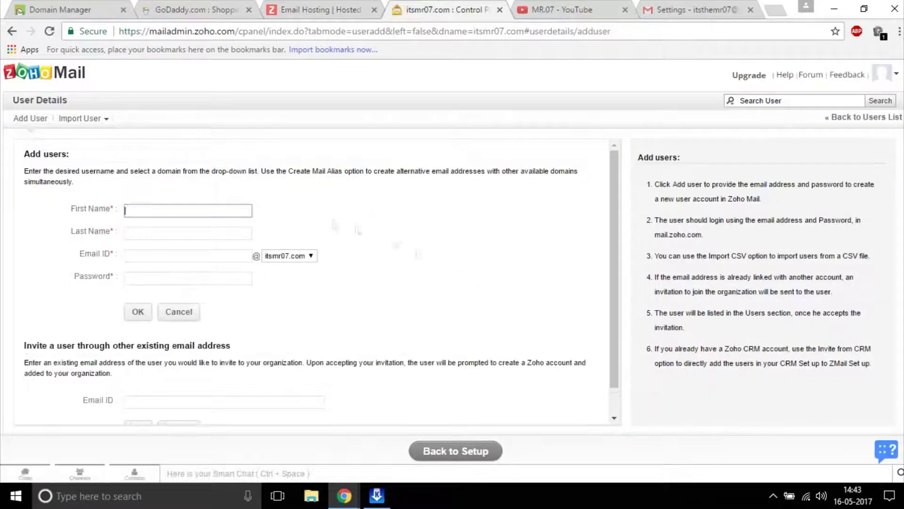
left_click(232, 234)
left_click(217, 259)
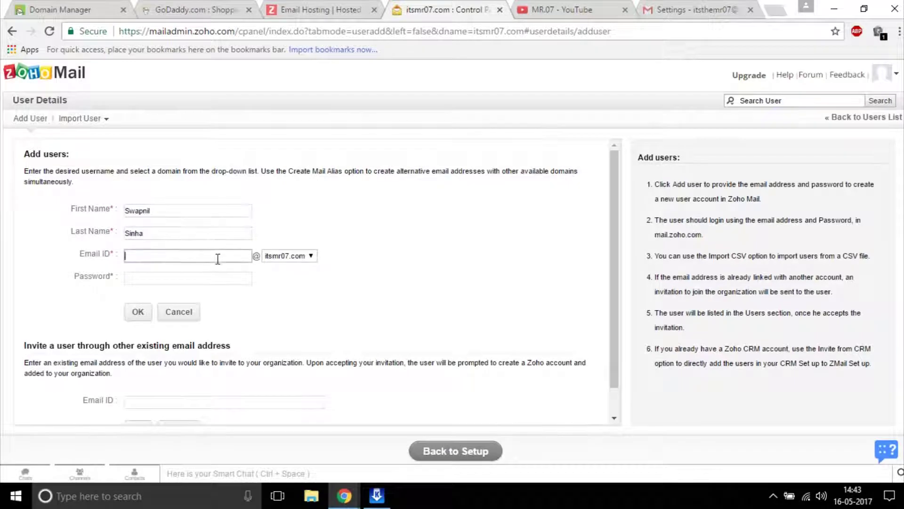
type("helo")
left_click(216, 275)
left_click(139, 312)
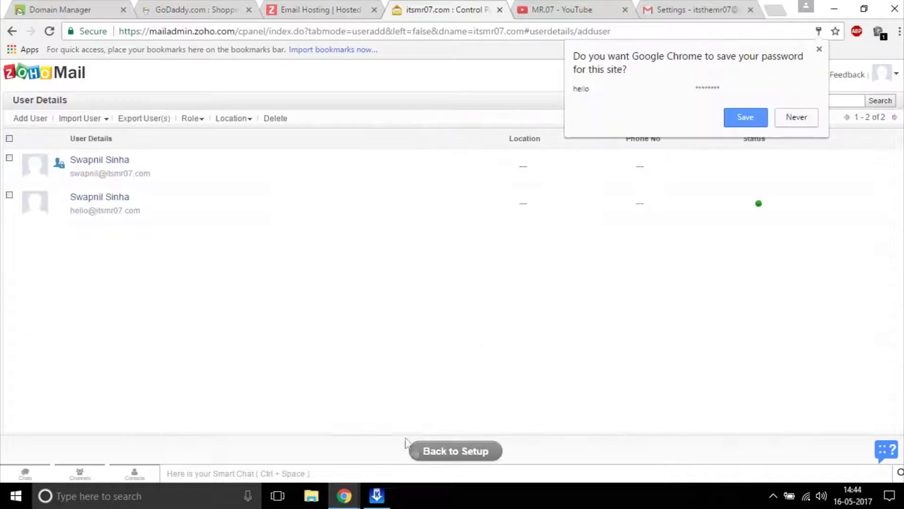
Return to domain setup and skip Users, Groups and Email Delivery to reach SPF/DKIM
left_click(459, 452)
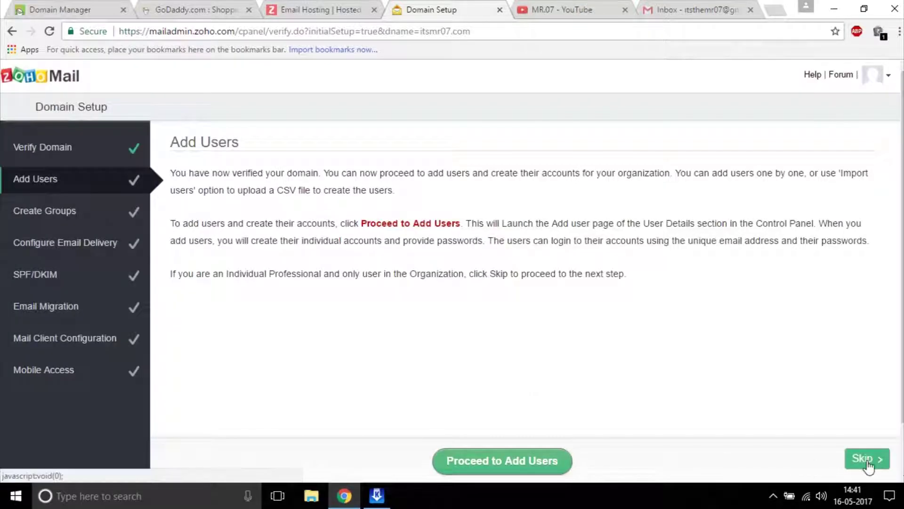
left_click(867, 459)
left_click(867, 463)
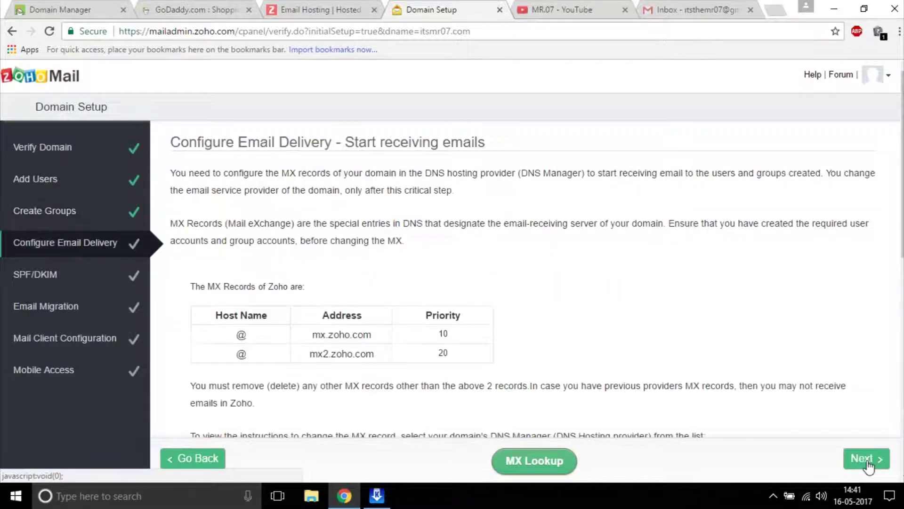
left_click(867, 464)
scroll(509, 229, "down", 2)
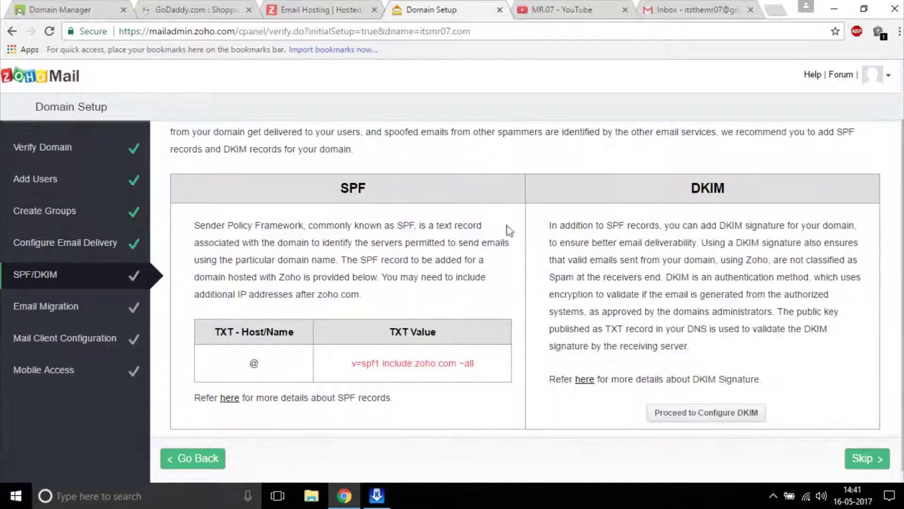
key("ctrl+1")
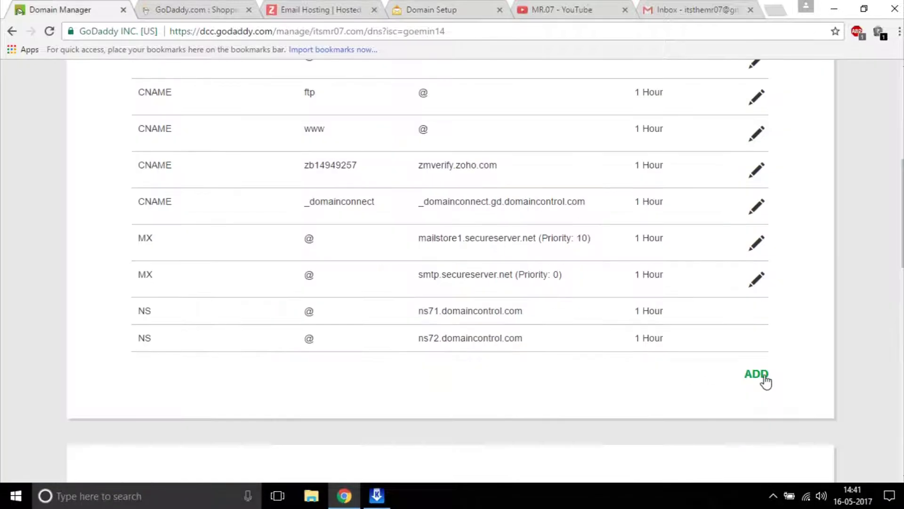
Start a new TXT record in GoDaddy DNS with host @
left_click(763, 378)
left_click(273, 410)
left_click(265, 359)
left_click(363, 411)
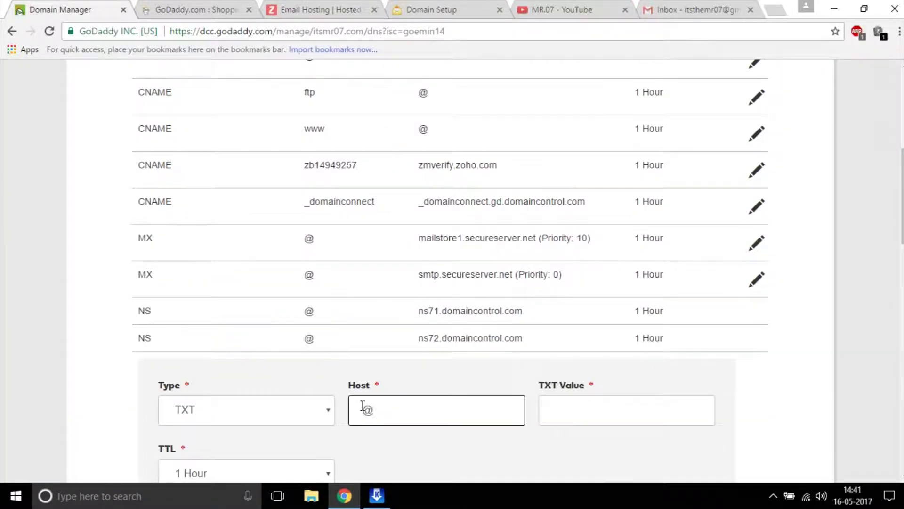
Fill the TXT value with Zoho's SPF string v=spf1 include:zoho.com ~all and save
key("ctrl+3")
key("ctrl+4")
left_click_drag(474, 362, 351, 362)
right_click(362, 360)
left_click(377, 375)
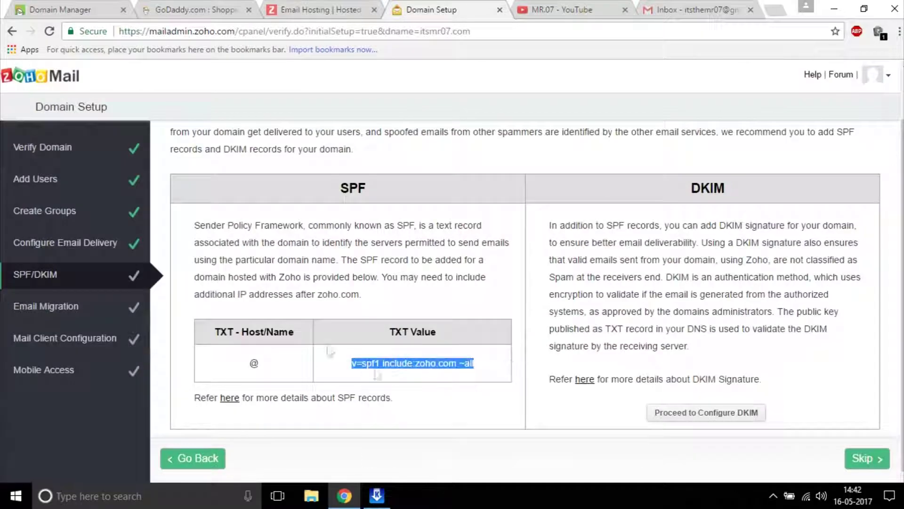
key("ctrl+1")
right_click(543, 412)
left_click(646, 302)
scroll(646, 302, "down", 3)
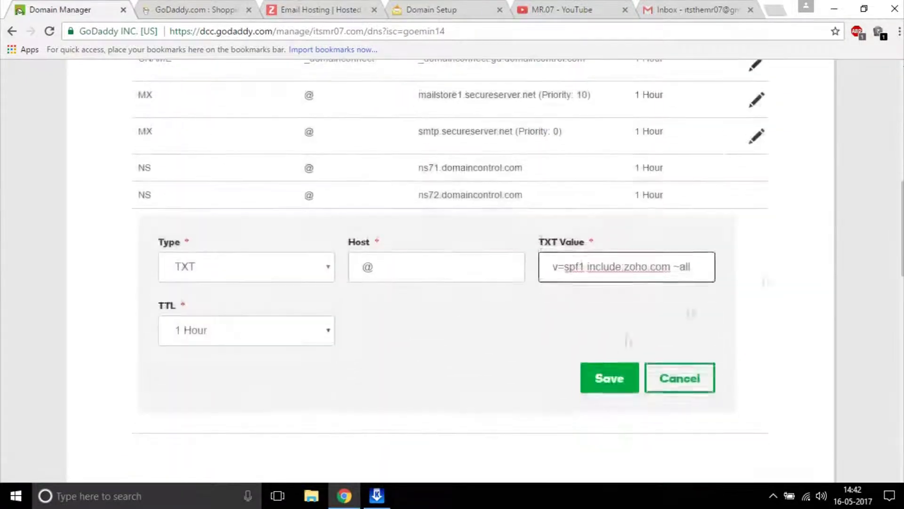
left_click(607, 378)
left_click(196, 10)
left_click(320, 10)
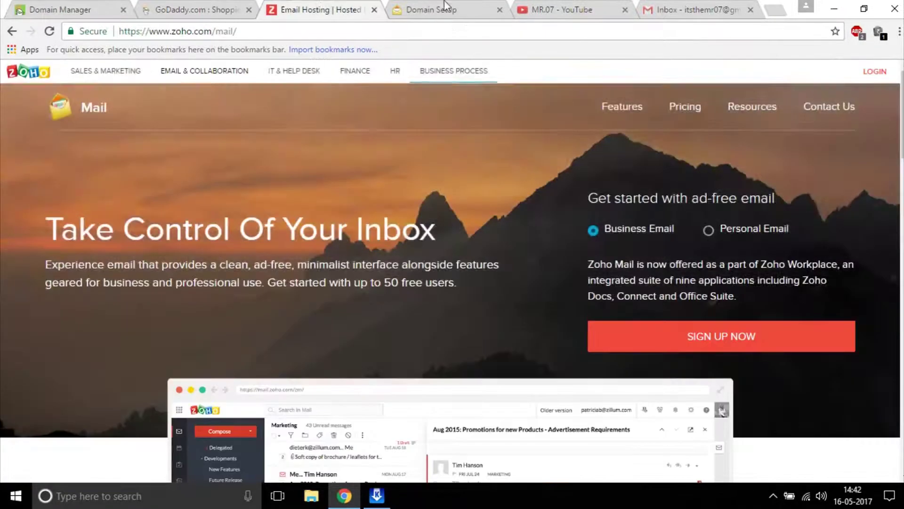
left_click(445, 8)
Skip SPF/DKIM and Email Migration to reach Zoho's Mail Client Configuration server settings
left_click(863, 459)
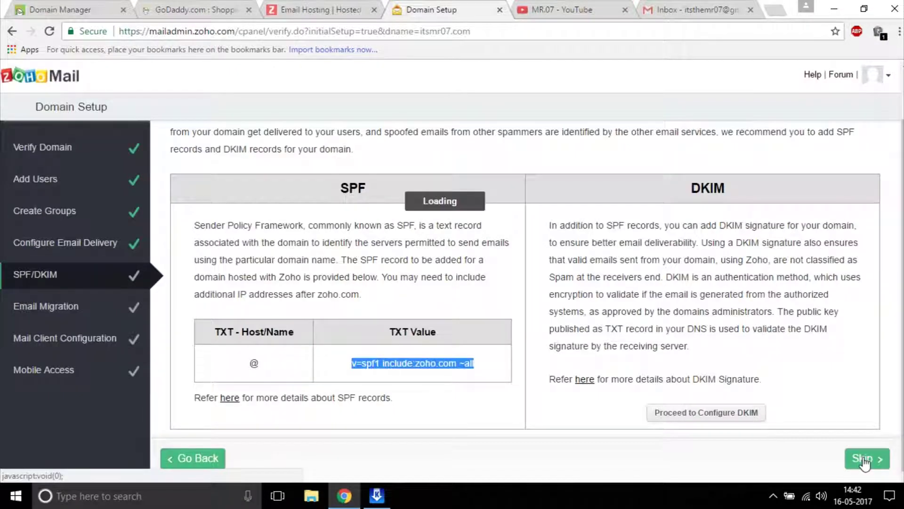
left_click(887, 461)
scroll(3, 198, "down", 4)
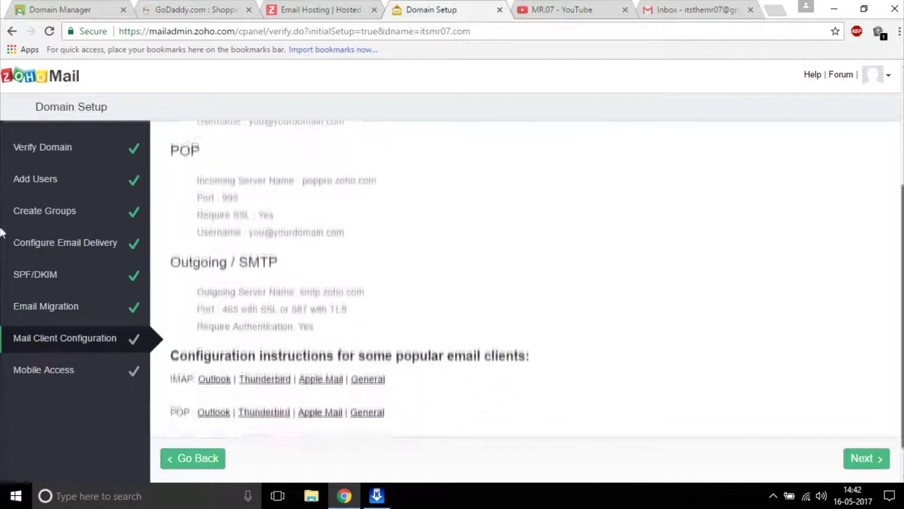
left_click(692, 9)
left_click(868, 115)
left_click(794, 232)
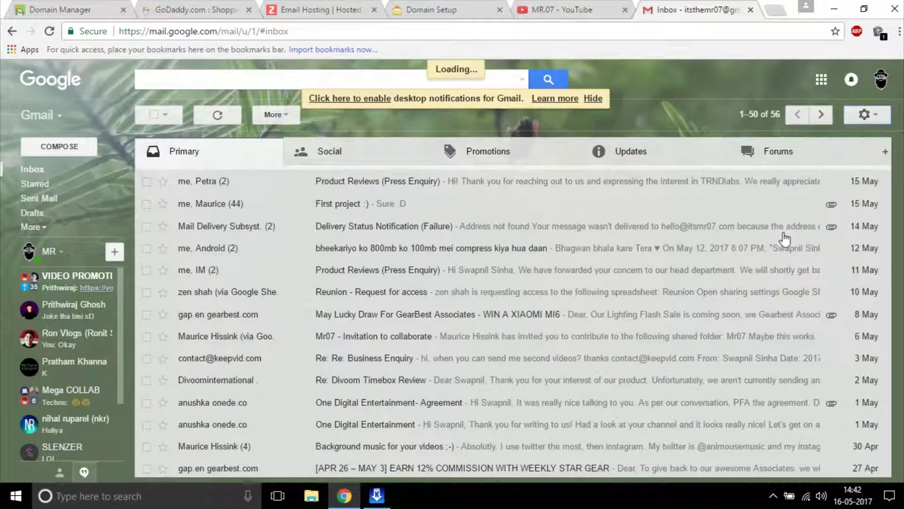
left_click(331, 146)
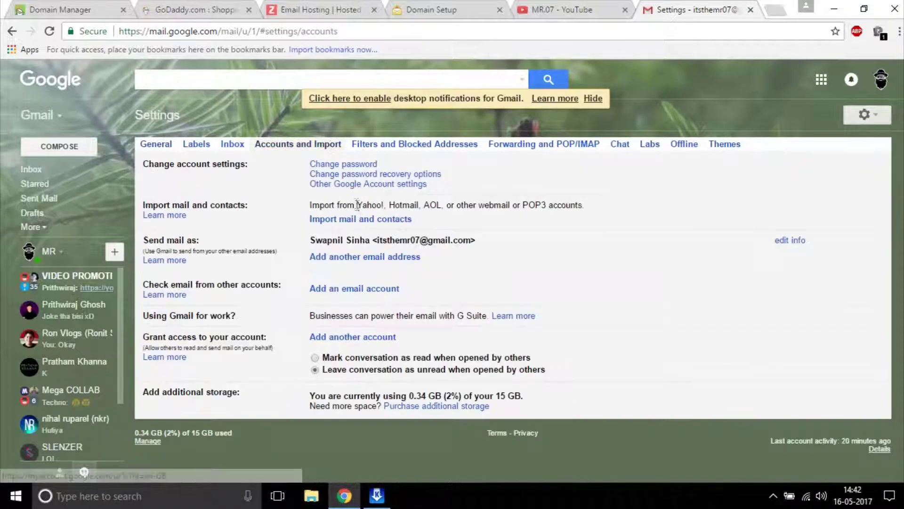
left_click(368, 258)
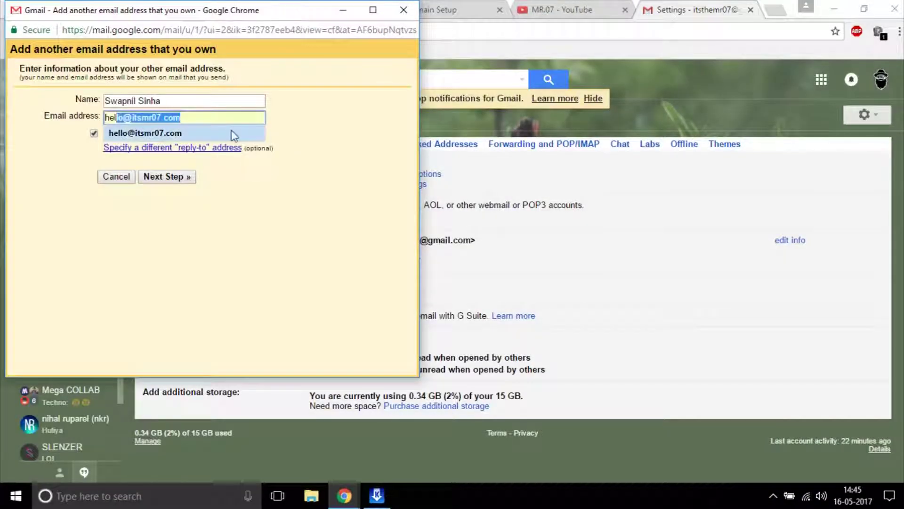
left_click(231, 134)
left_click(179, 177)
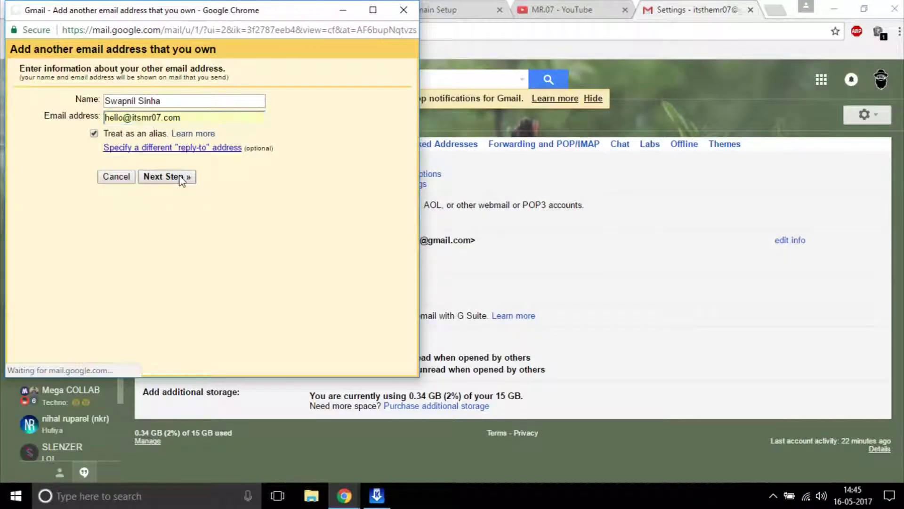
left_click(164, 134)
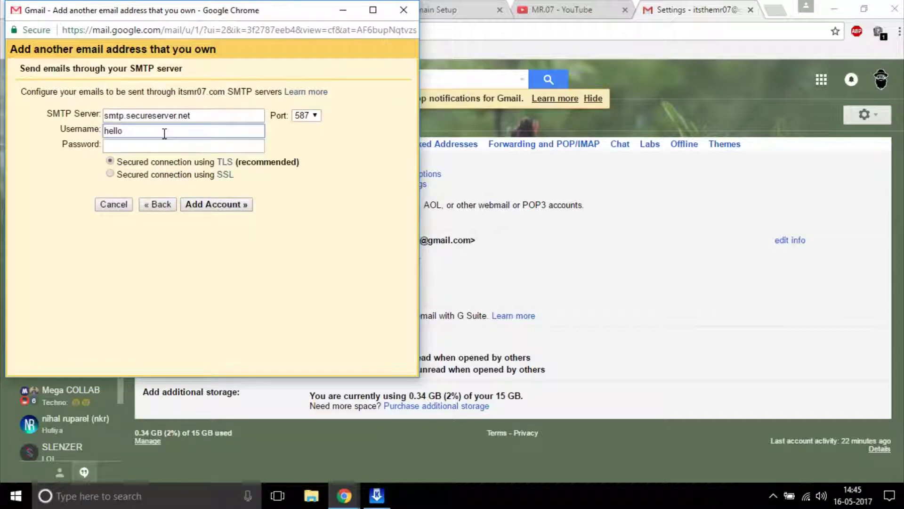
type("@its")
left_click(168, 146)
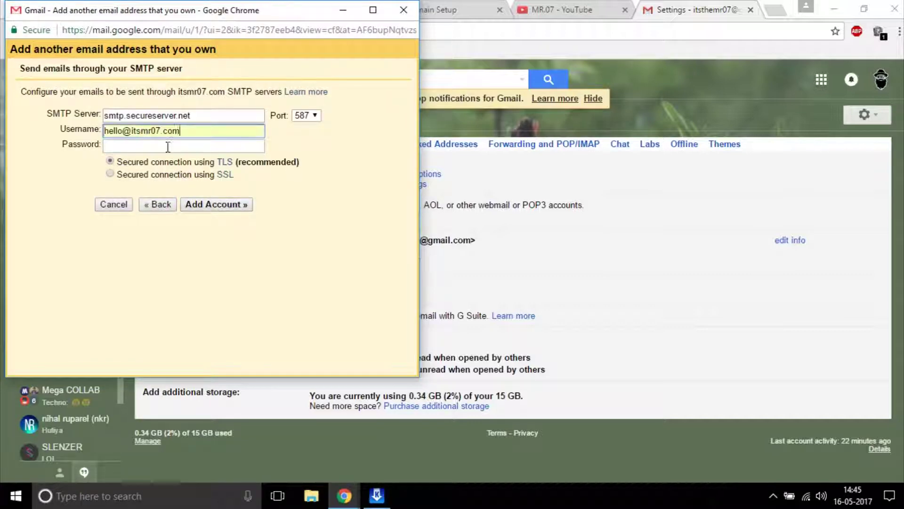
left_click(454, 47)
left_click(432, 9)
left_click_drag(364, 285, 325, 285)
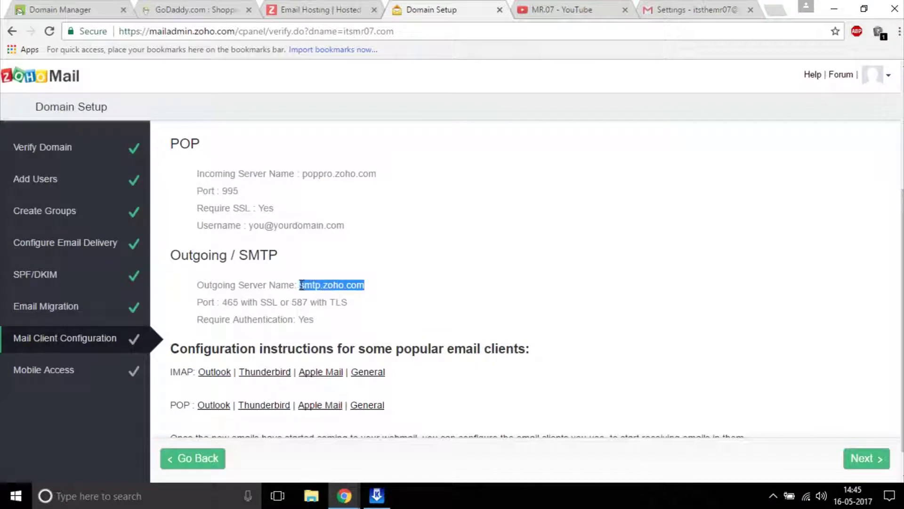
right_click(302, 286)
left_click(320, 295)
left_click(414, 445)
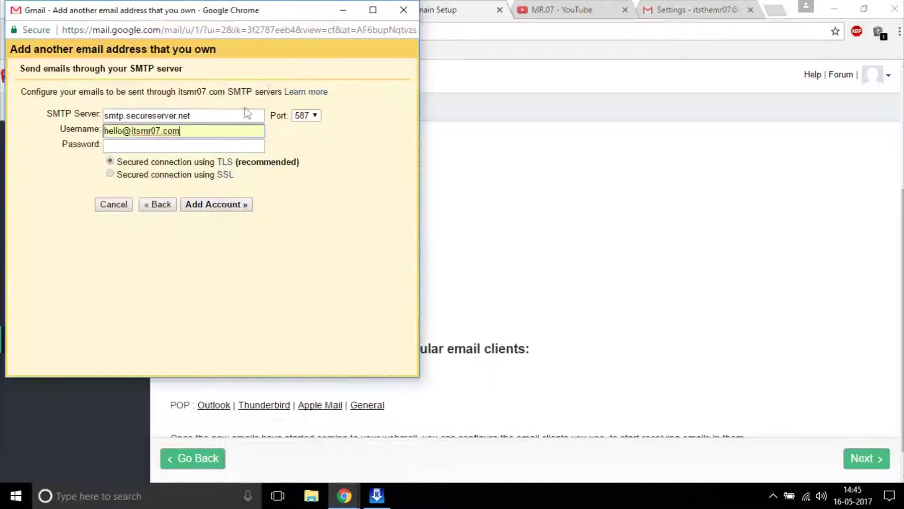
Enter SMTP server smtp.zoho.com on port 465 and add the send-as account
left_click_drag(211, 116, 59, 108)
key("ctrl+v")
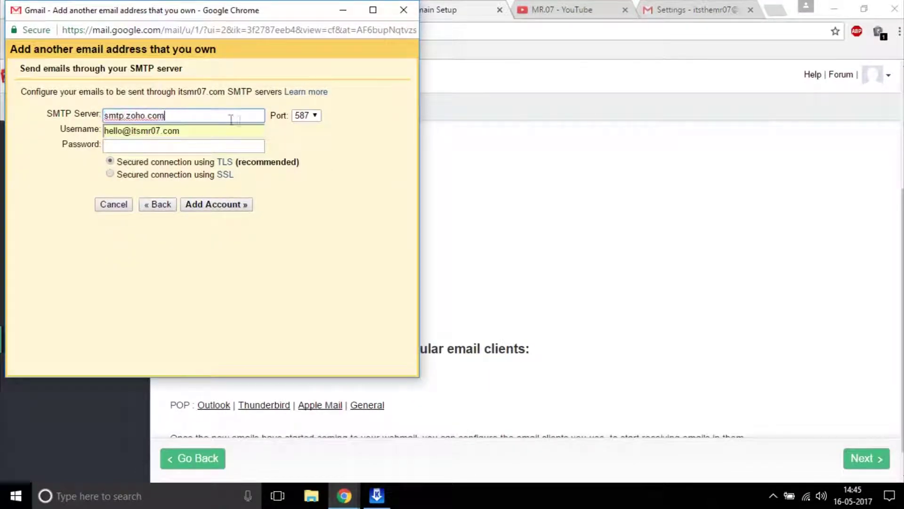
left_click(312, 115)
left_click(303, 133)
left_click(202, 146)
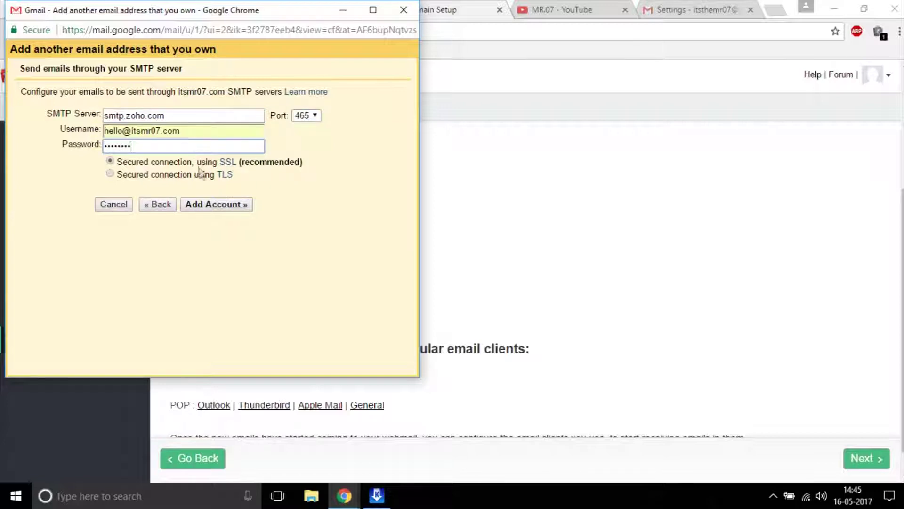
left_click(211, 204)
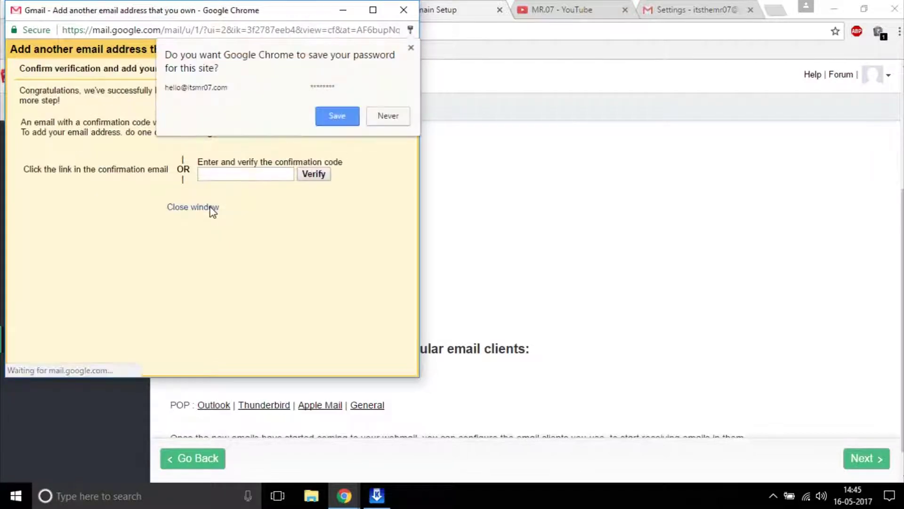
left_click(346, 202)
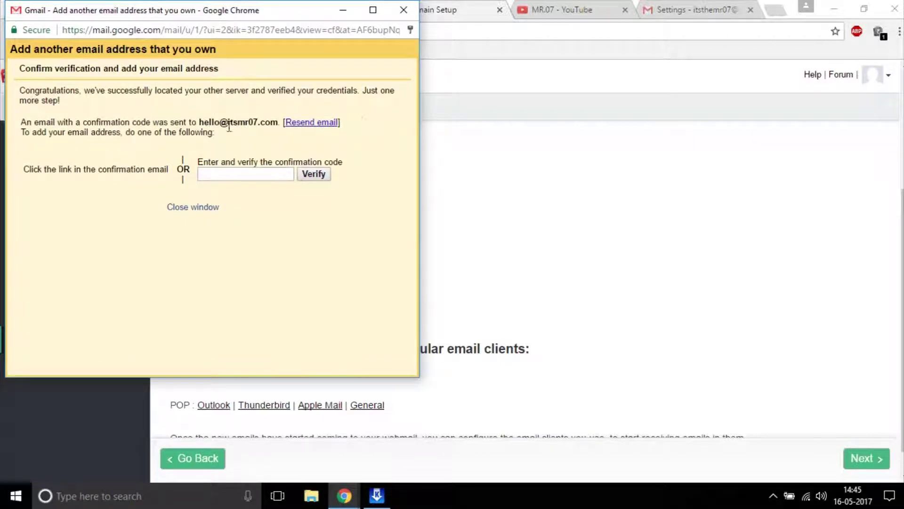
left_click(687, 8)
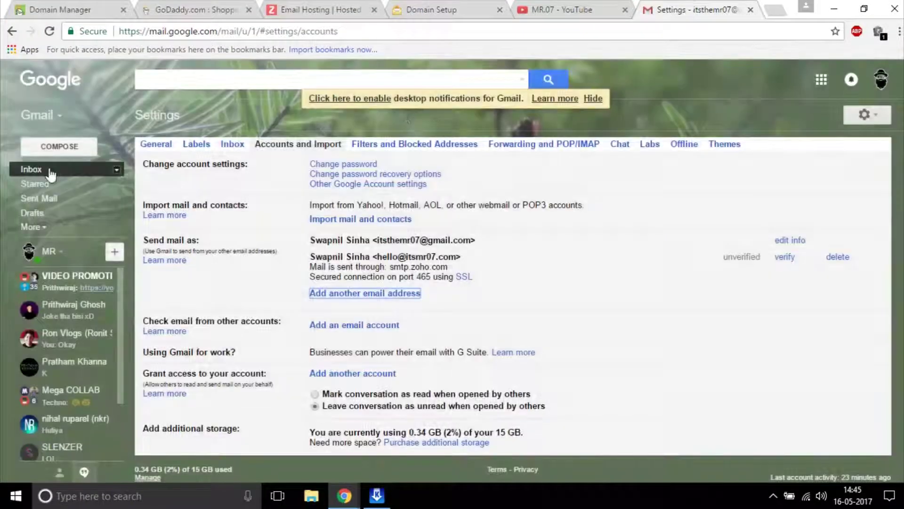
left_click(47, 169)
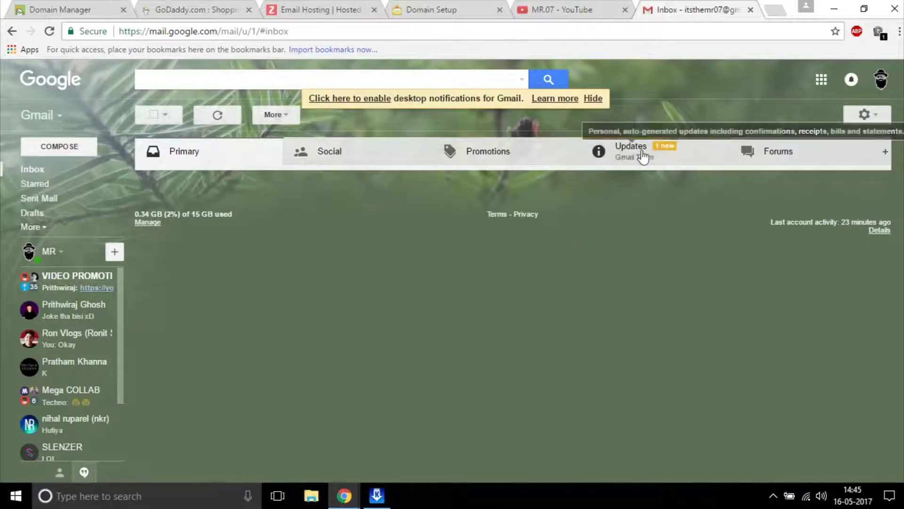
left_click(641, 155)
left_click(389, 189)
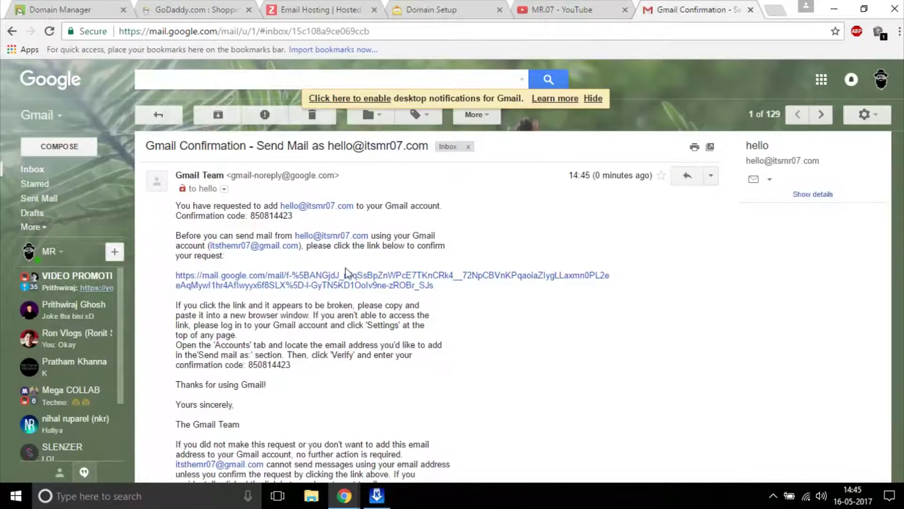
left_click(347, 274)
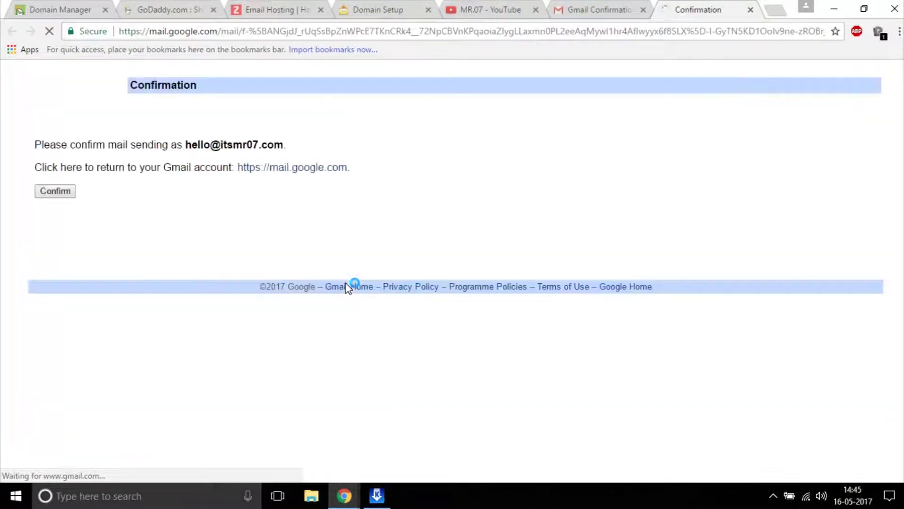
left_click(65, 192)
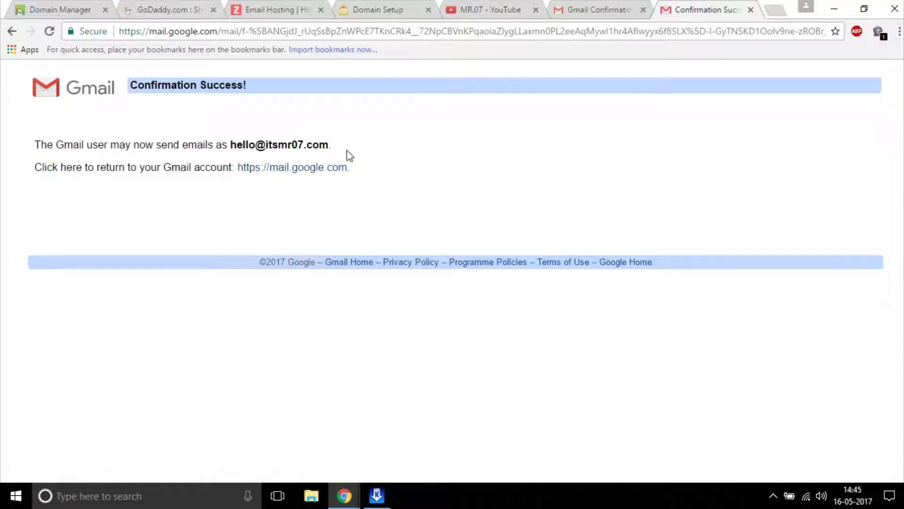
key("ctrl+w")
left_click(150, 115)
left_click(864, 115)
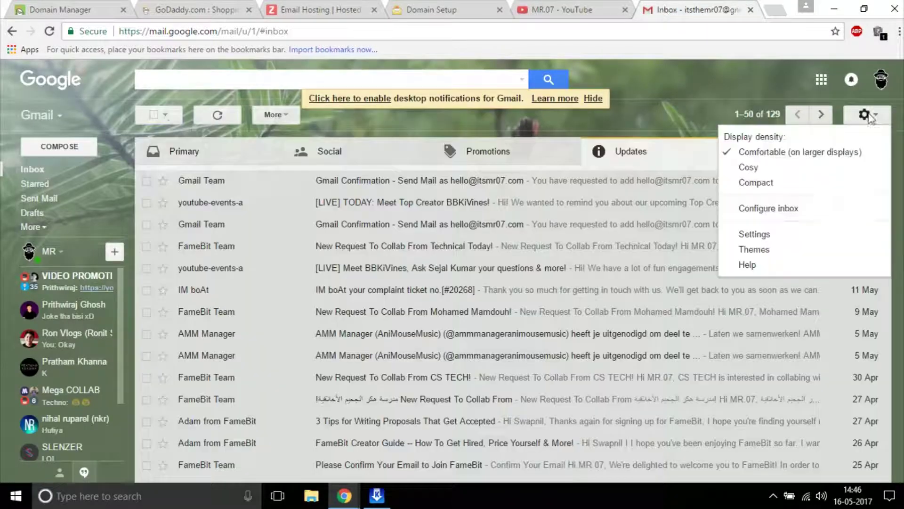
left_click(788, 236)
left_click(308, 144)
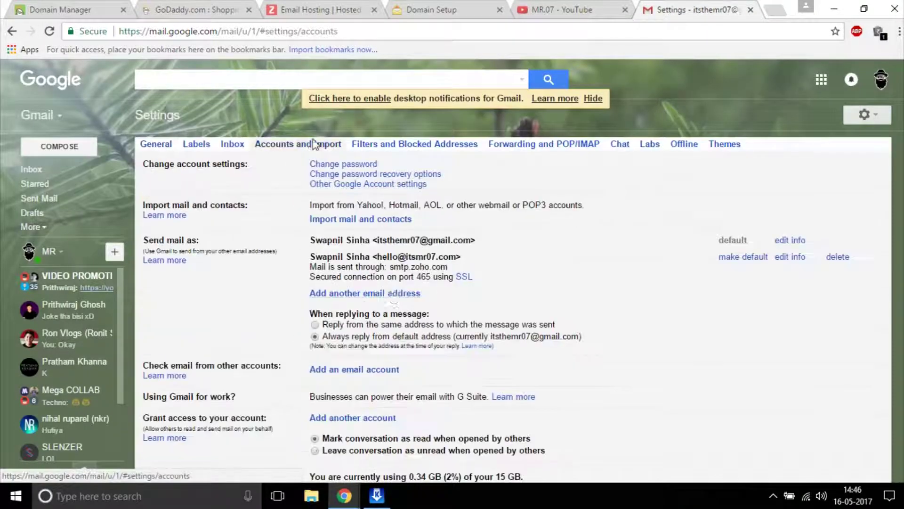
left_click(743, 257)
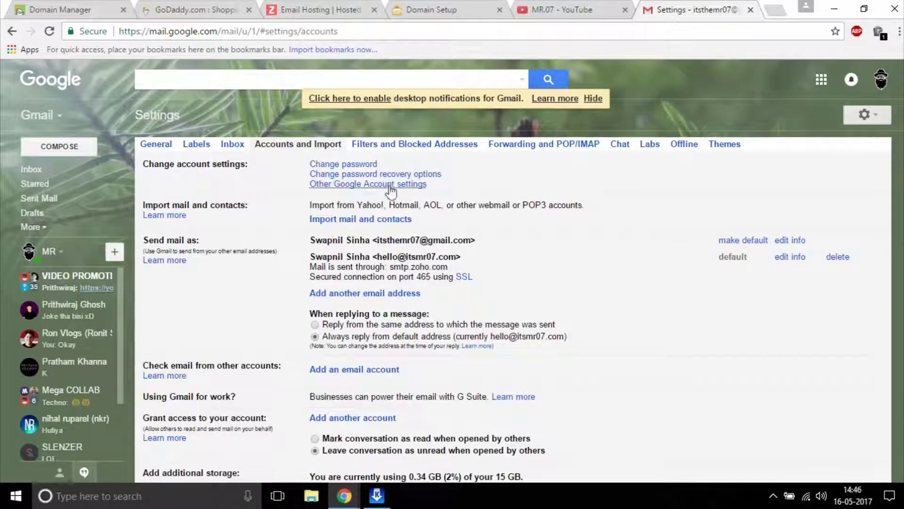
left_click(75, 146)
type("swa")
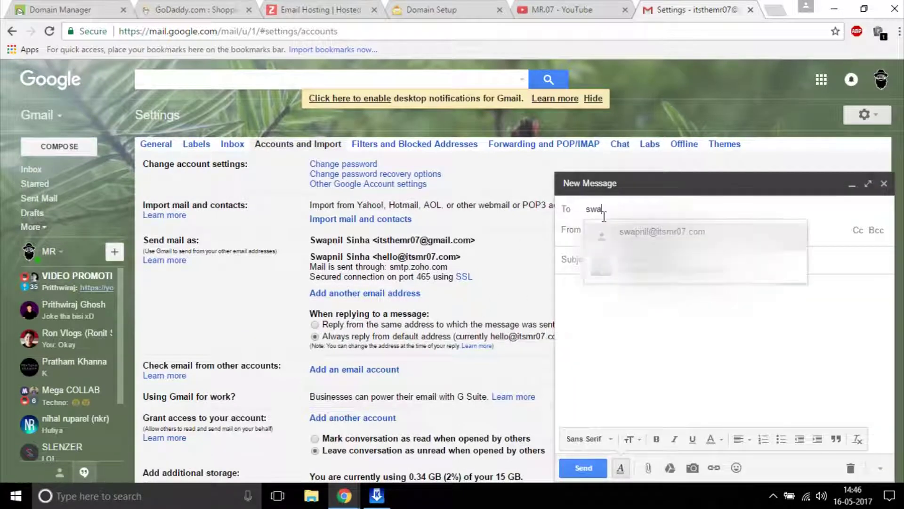
key("Return")
left_click(627, 259)
type("TEST MAIL")
left_click(621, 277)
type("HAHAHAH")
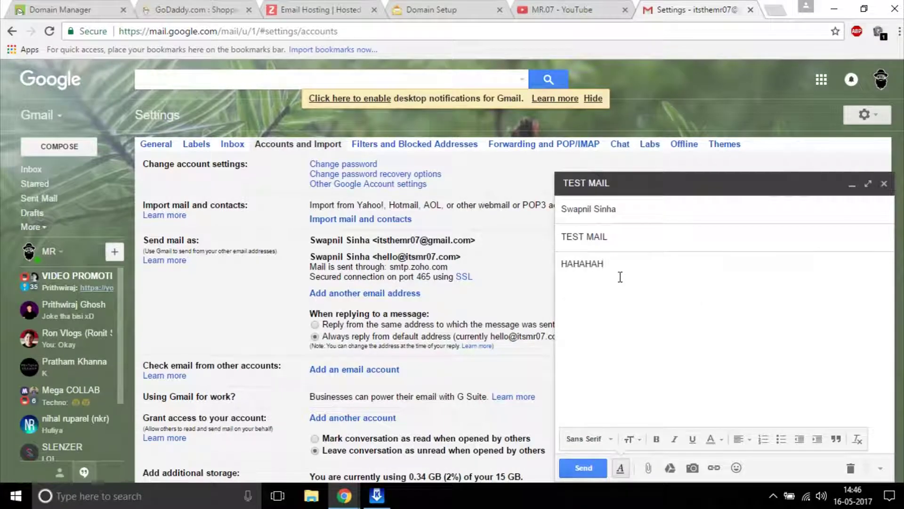
left_click(583, 467)
left_click(204, 188)
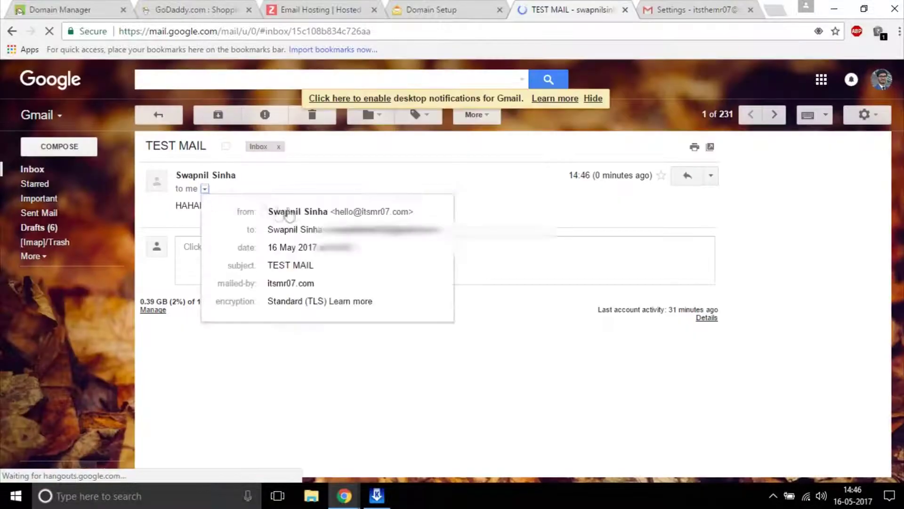
left_click_drag(334, 213, 417, 213)
left_click(248, 259)
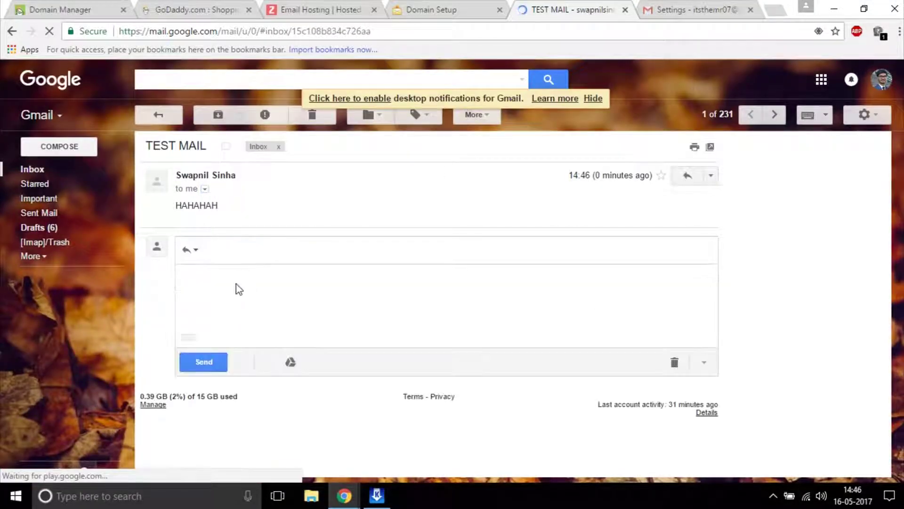
type("K BRO")
left_click(204, 364)
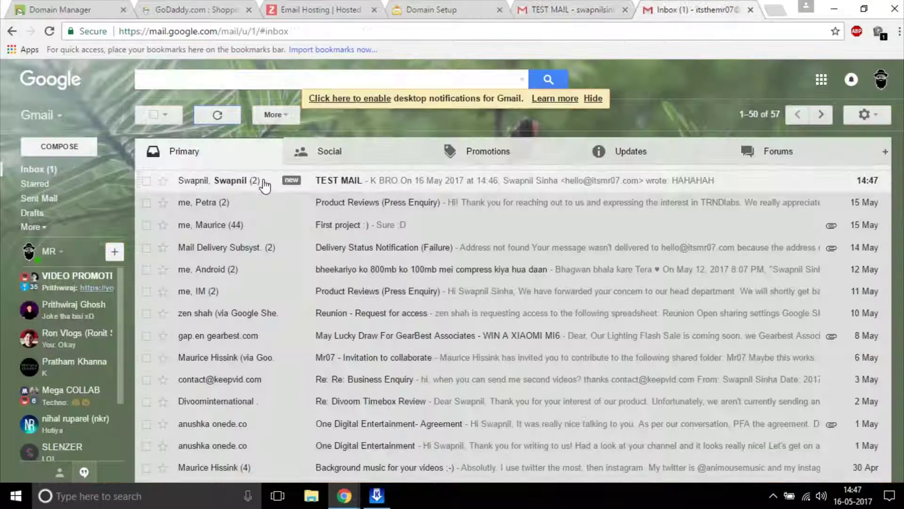
left_click(265, 185)
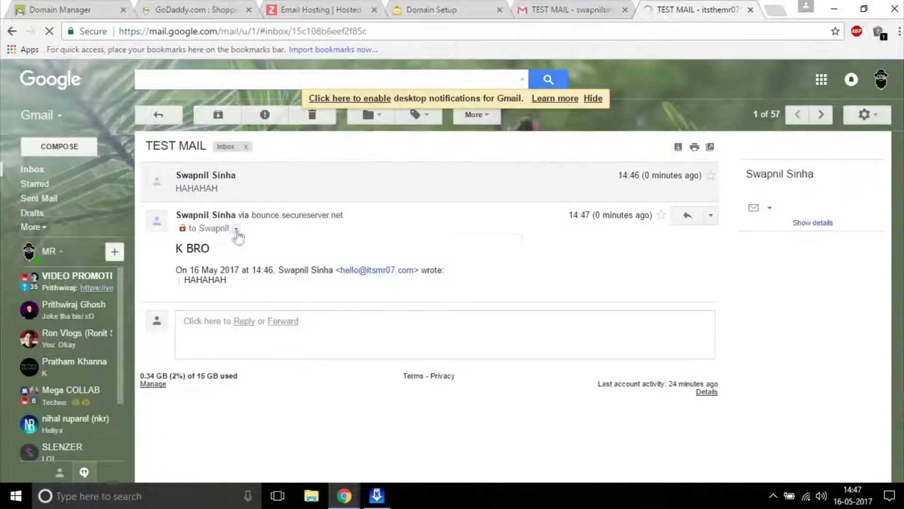